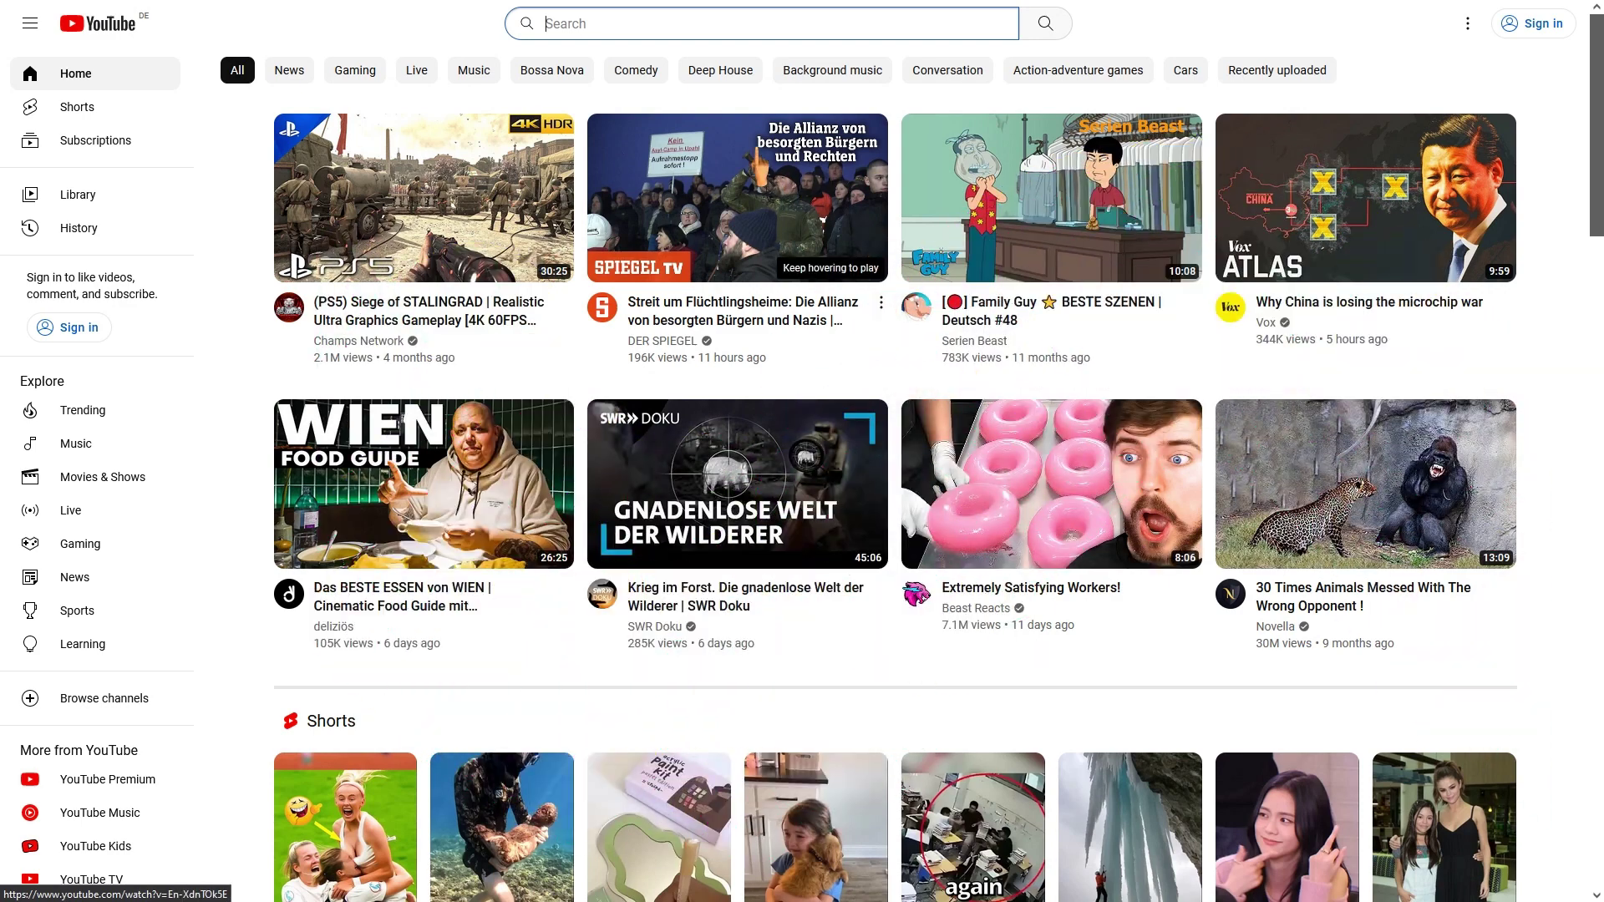
- Type 'How to convert audio' into the YouTube search box
left_click(696, 27)
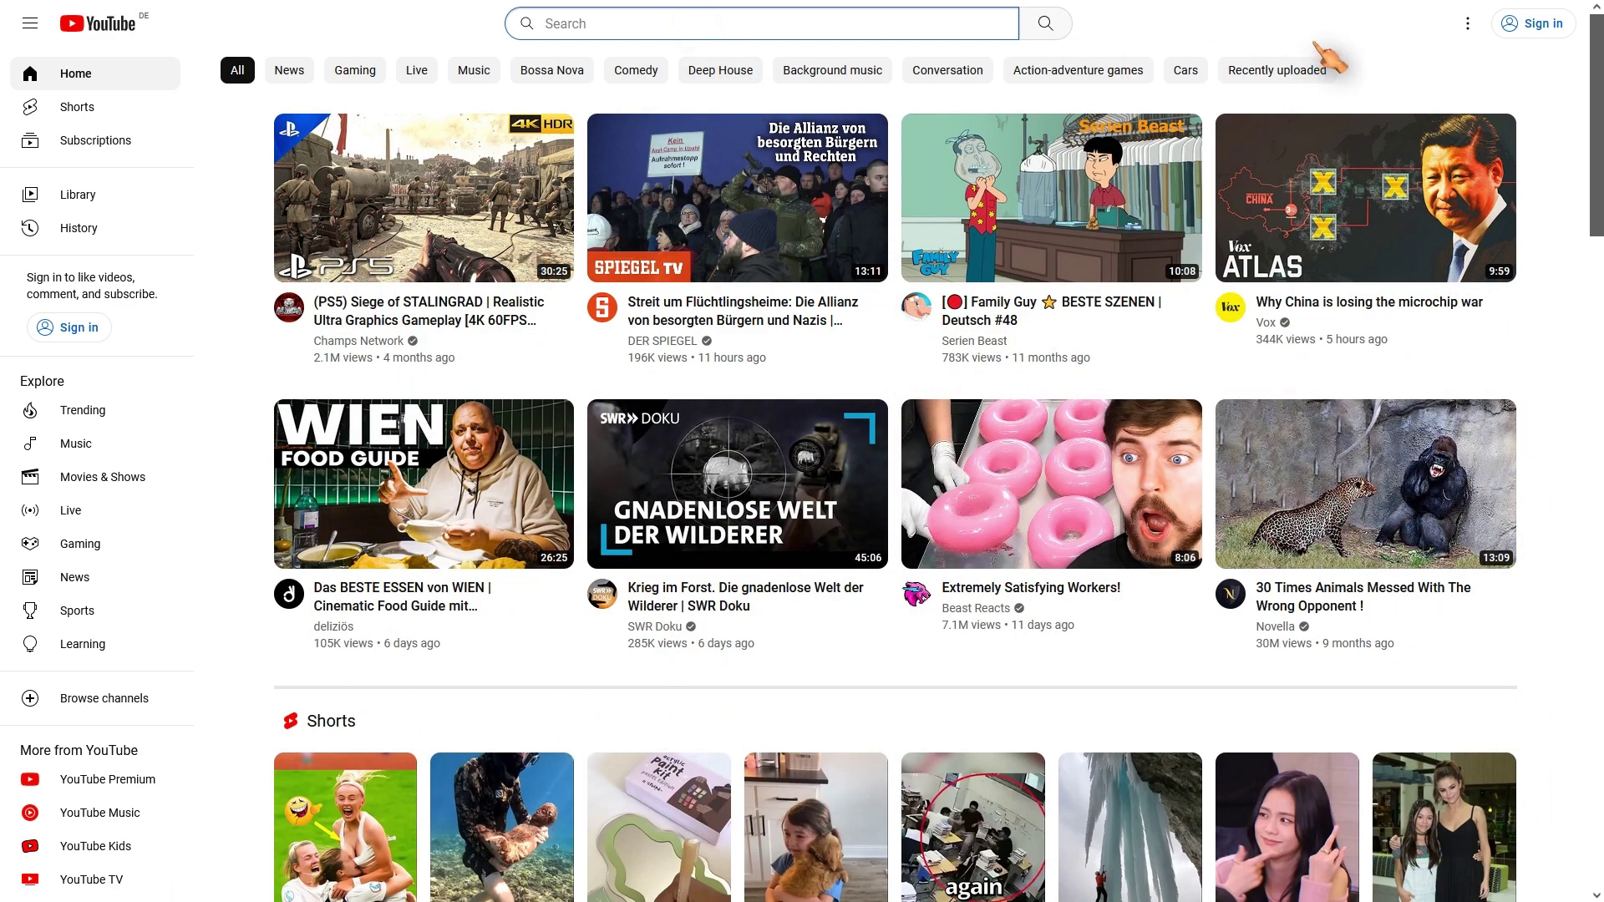
type("How")
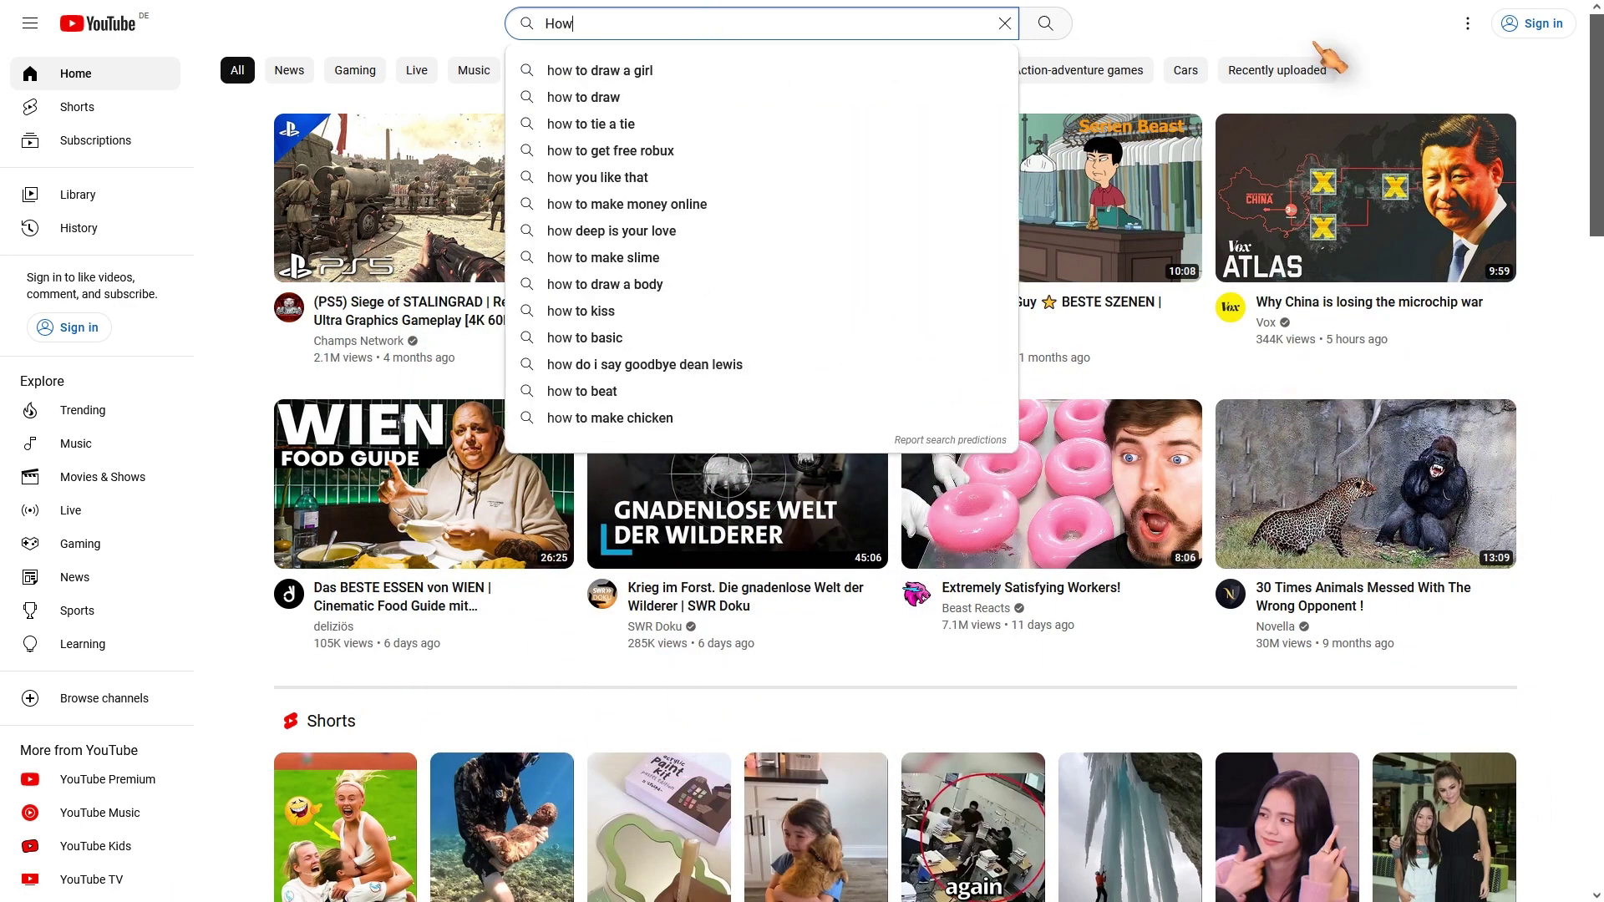
type(" to")
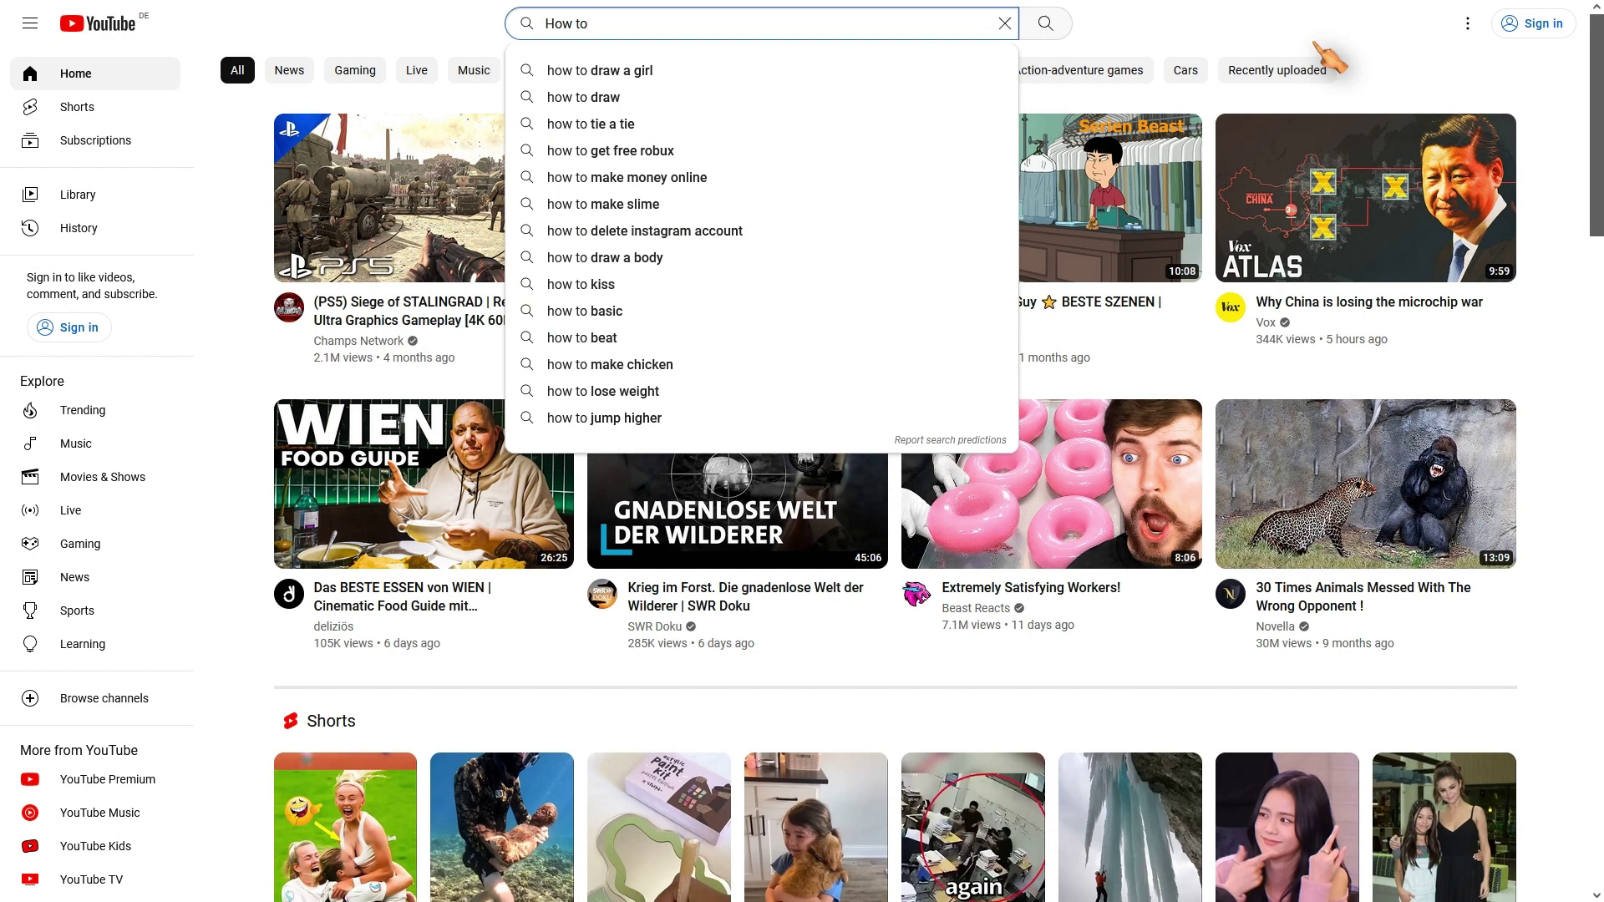
type(" convert")
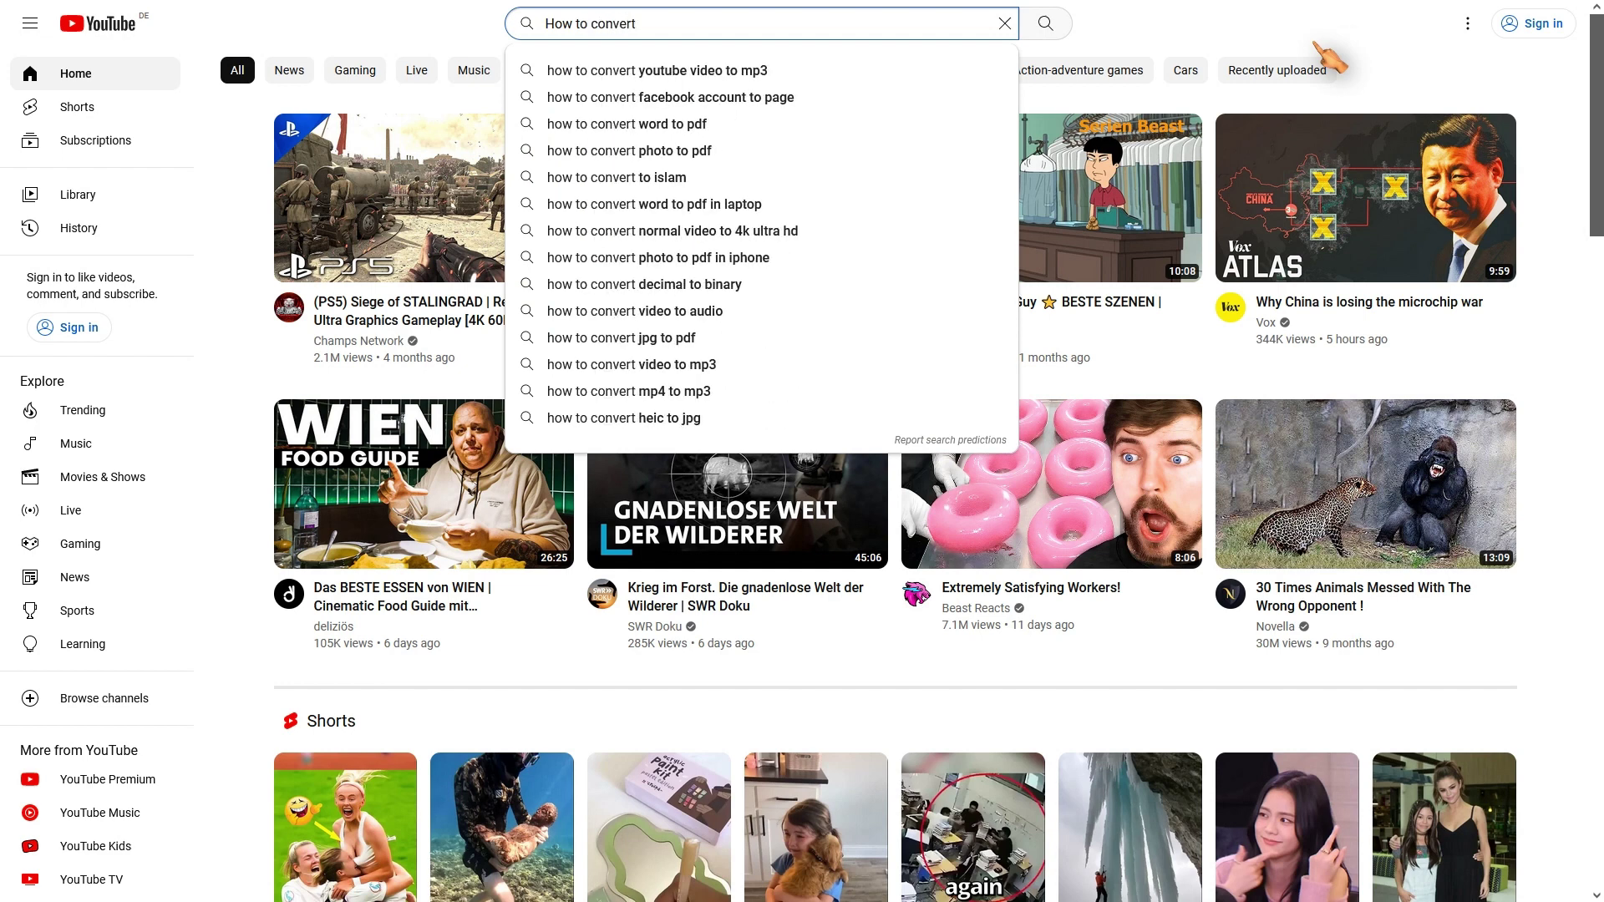
type(" audio")
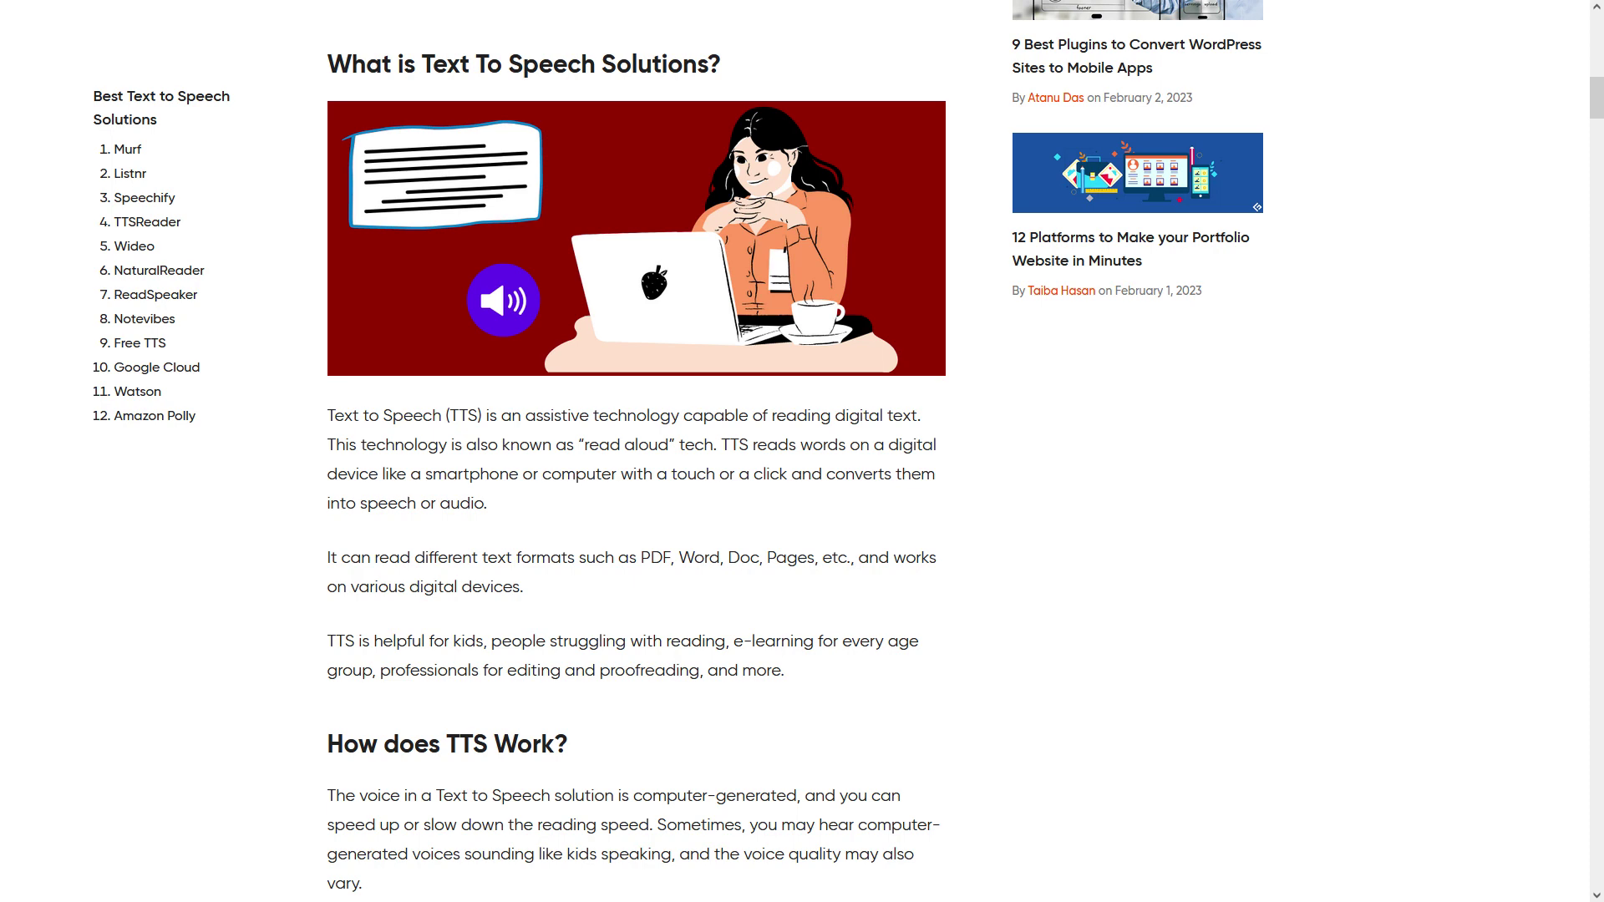
- Copy Audext's first paragraph about MP3 files
scroll(635, 467, "down", 8)
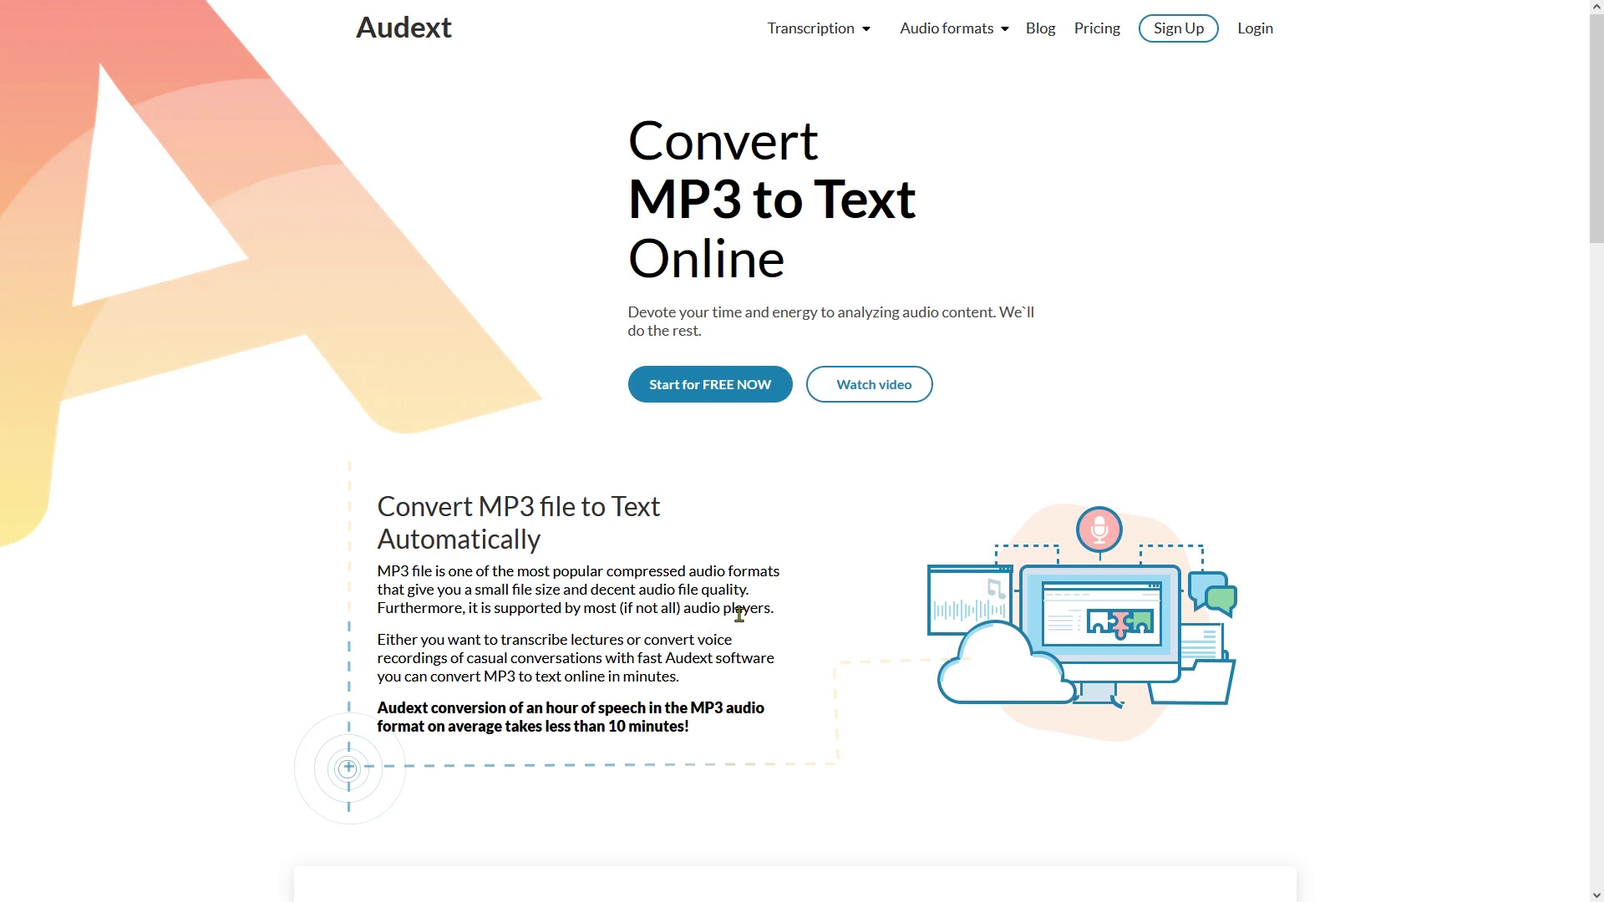
triple_click(736, 608)
right_click(717, 573)
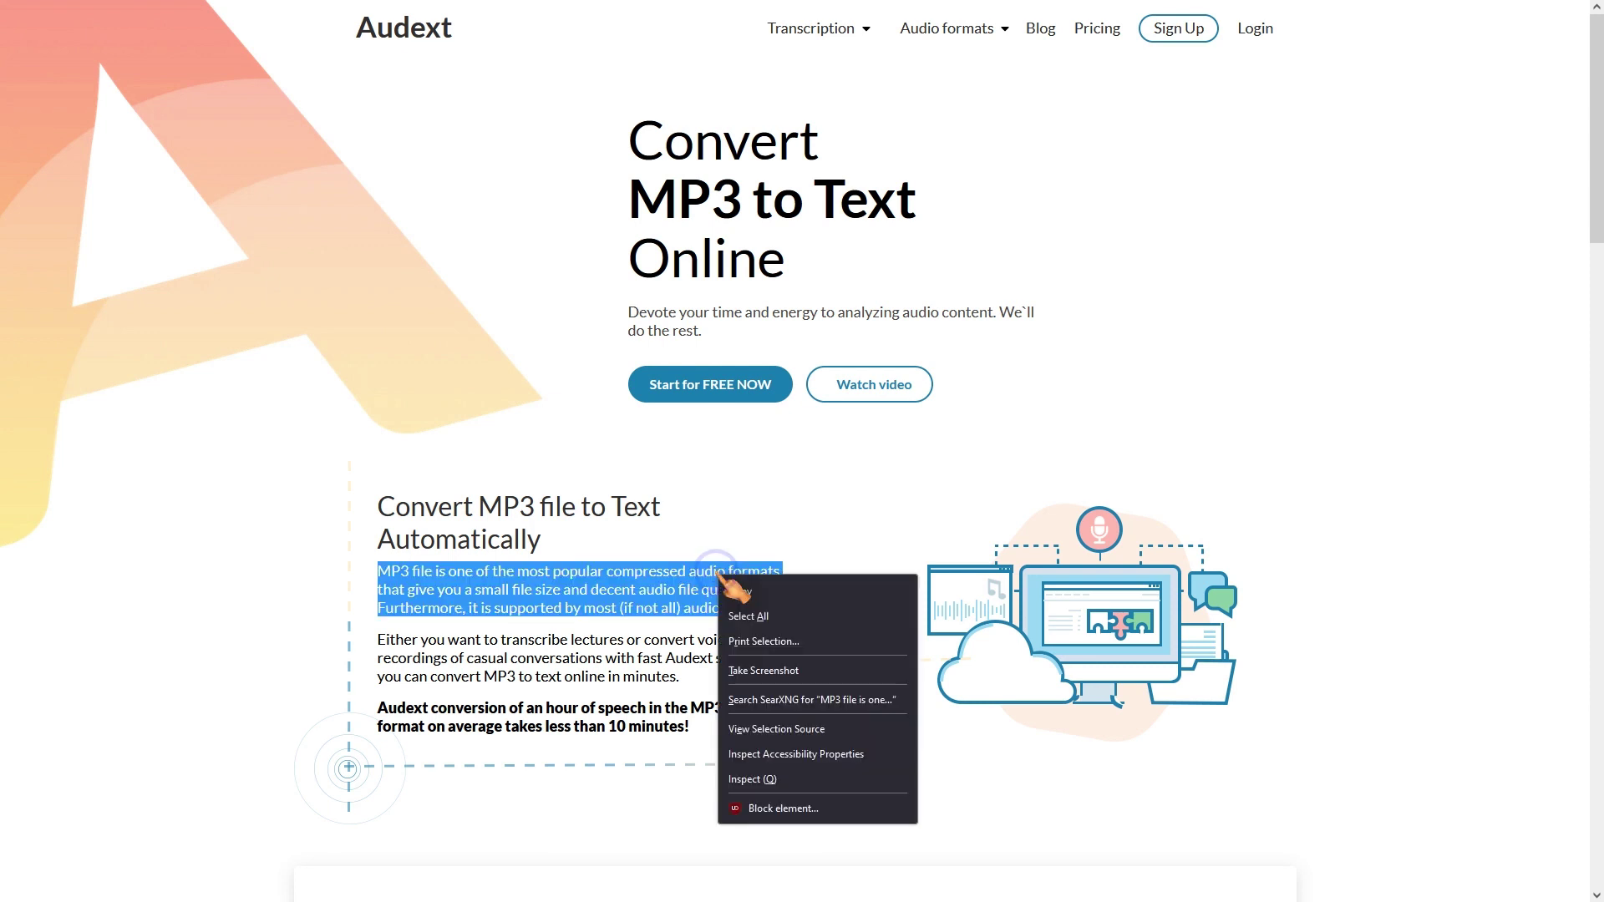
left_click(809, 593)
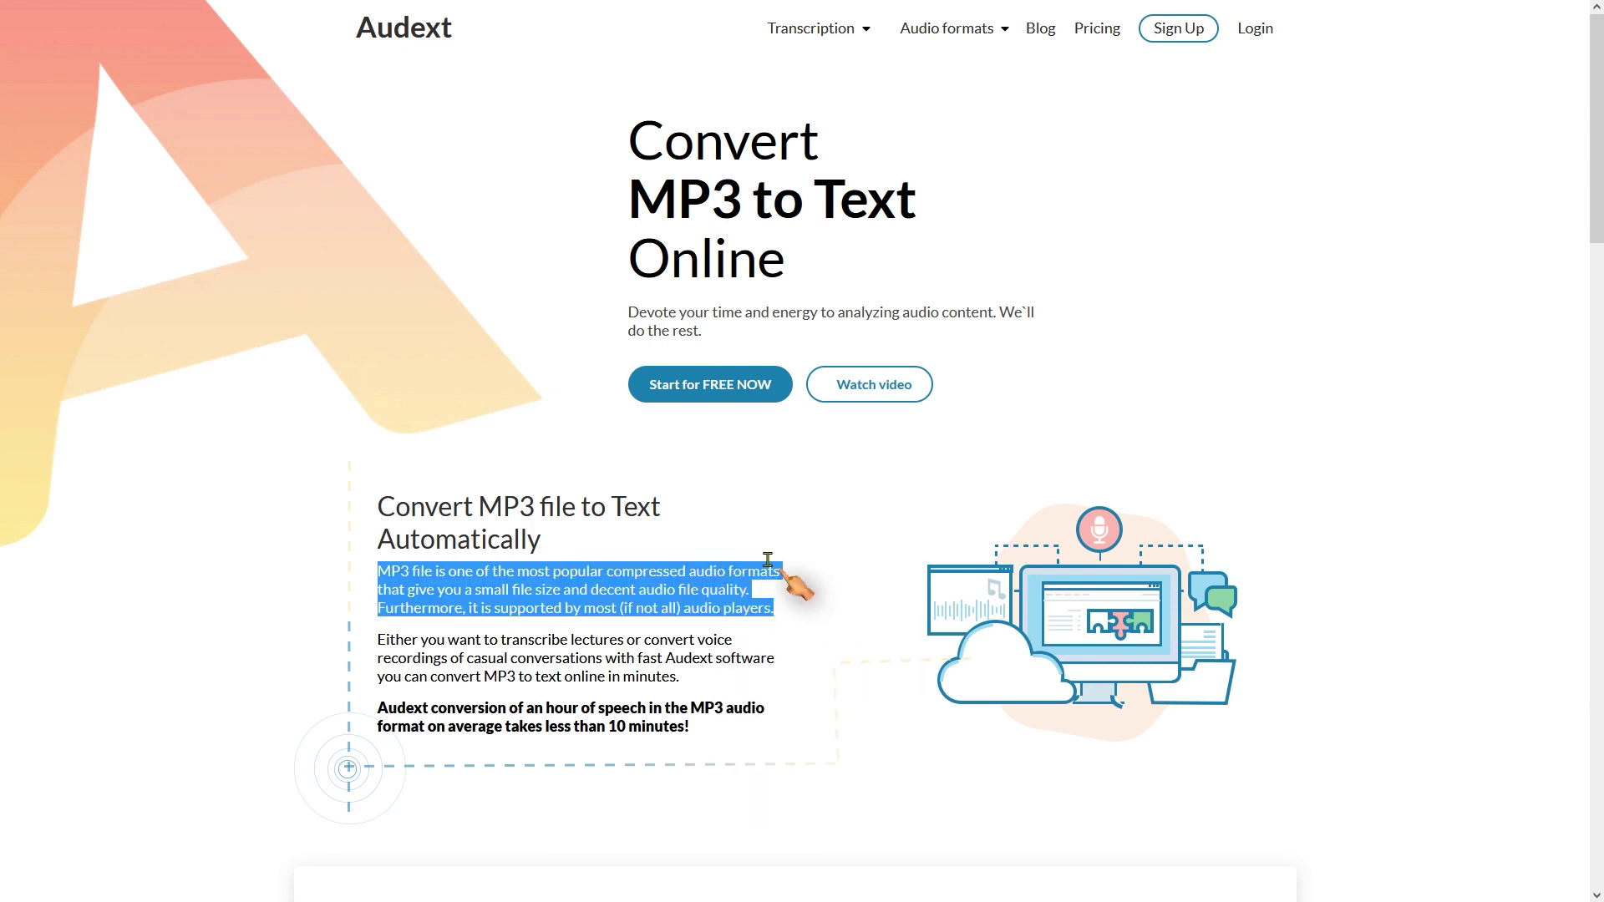
- Paste the copied MP3 paragraph into the Text-to-Speech demo and have it spoken, passing the reCAPTCHA
left_click(285, 17)
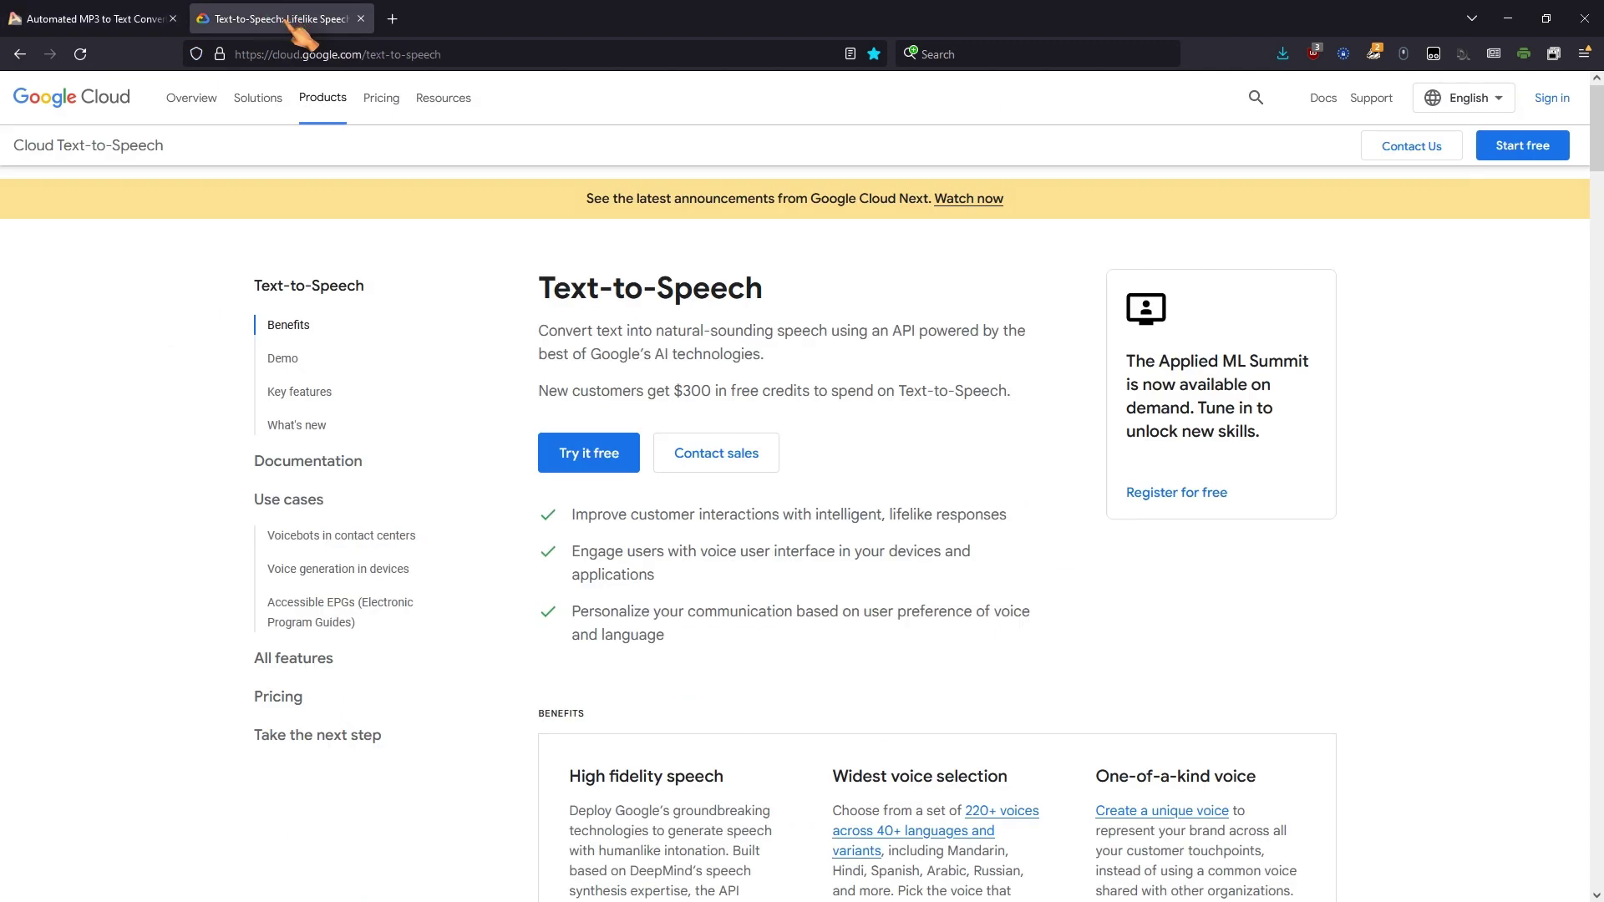
scroll(1008, 617, "down", 8)
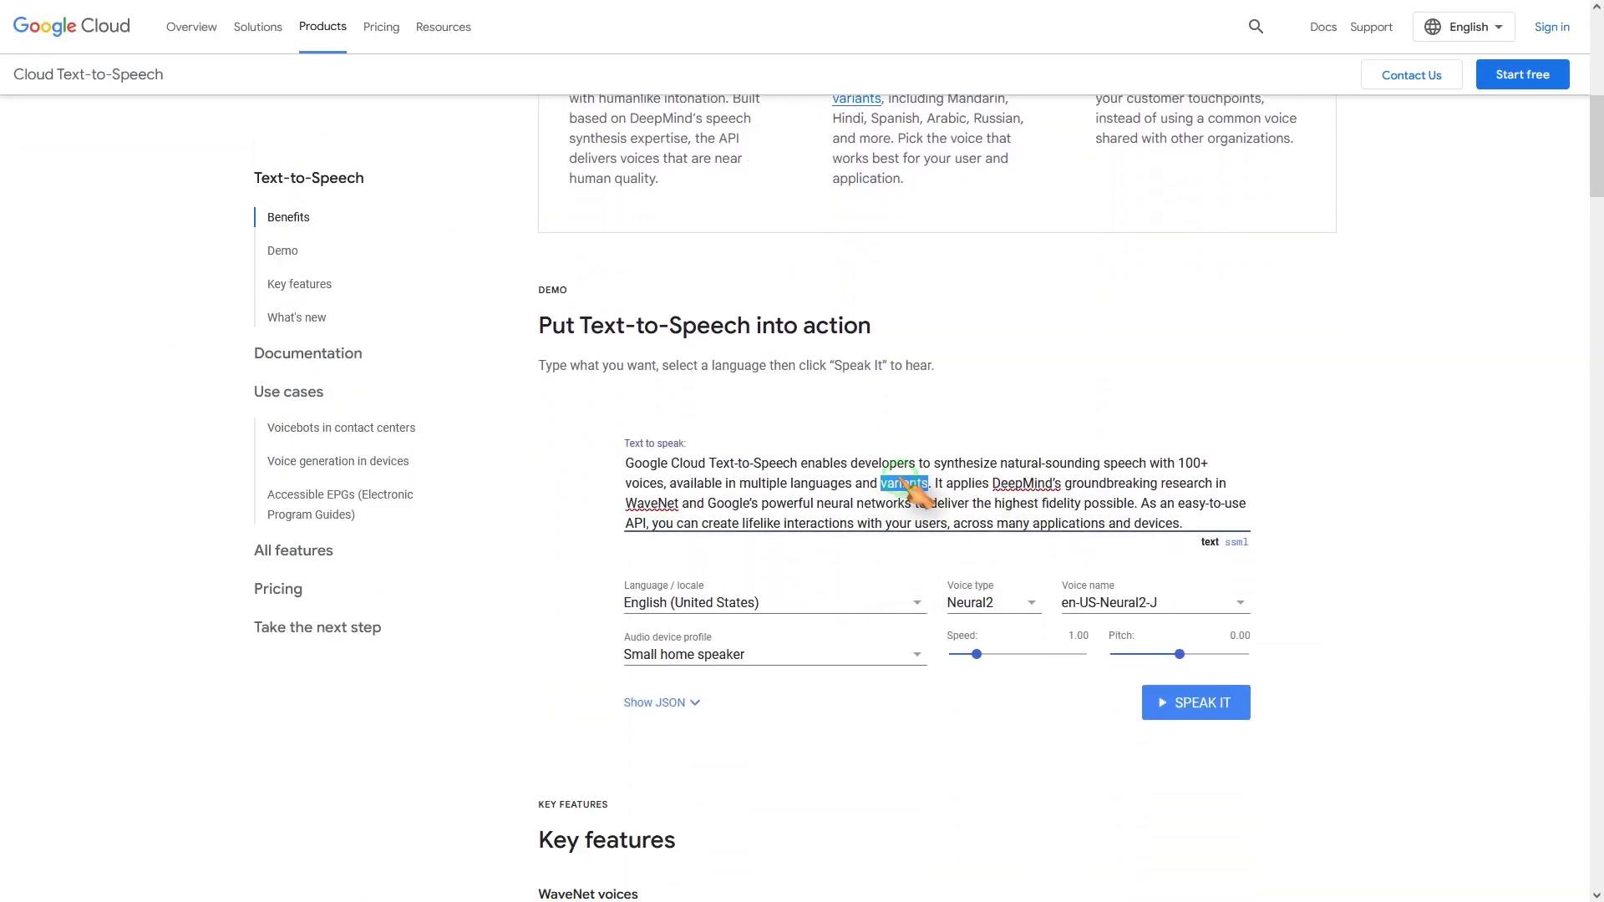
triple_click(811, 485)
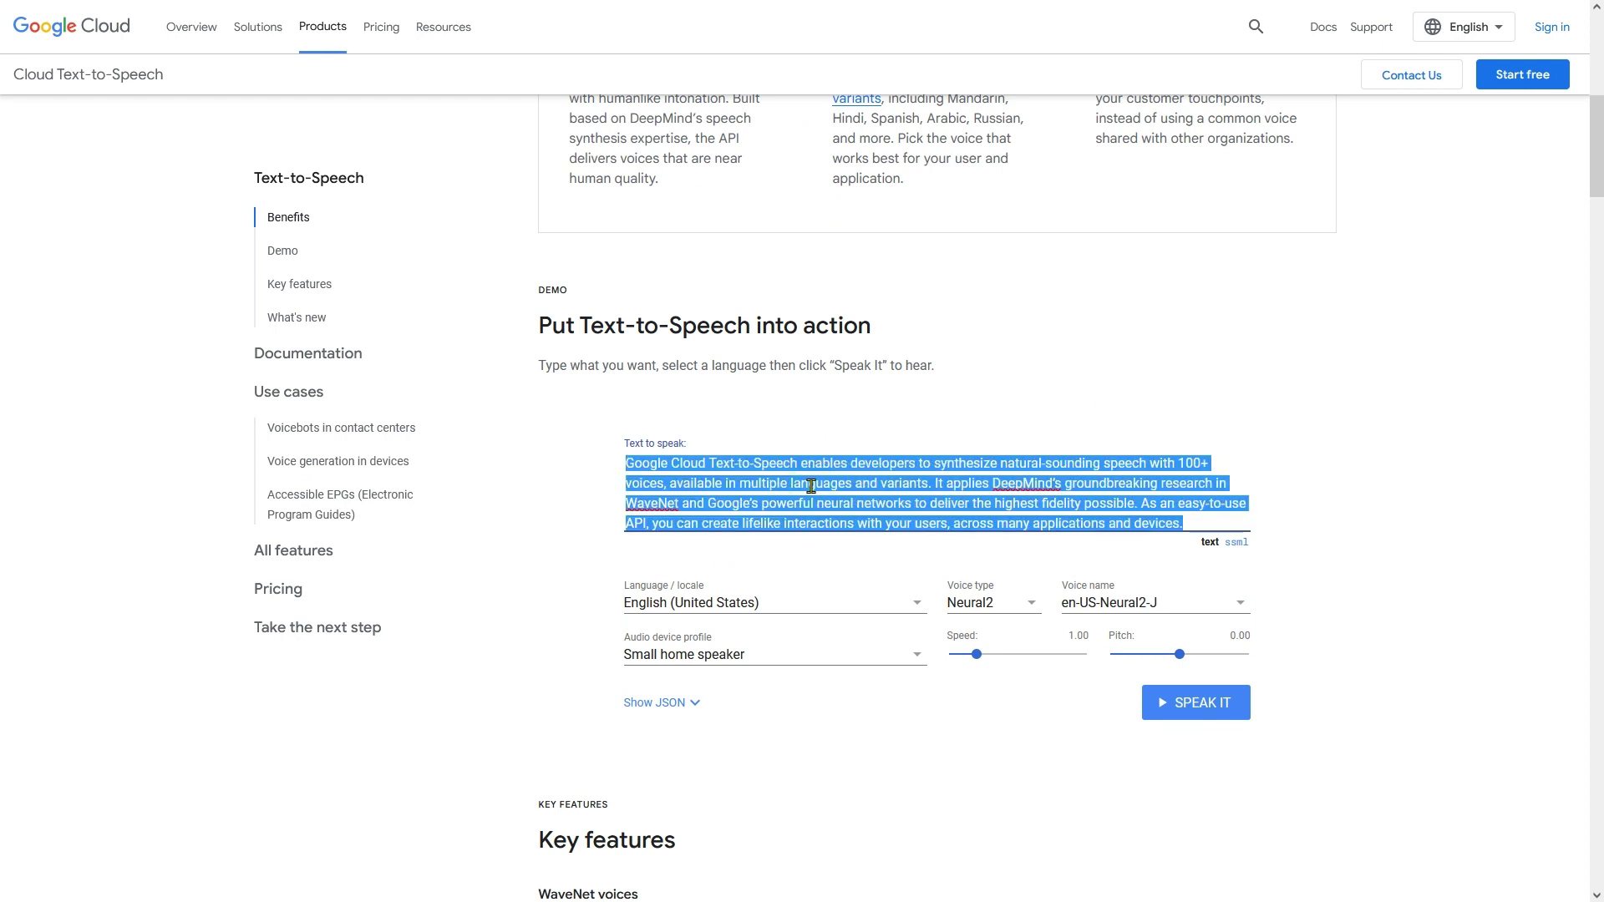
right_click(810, 485)
left_click(901, 604)
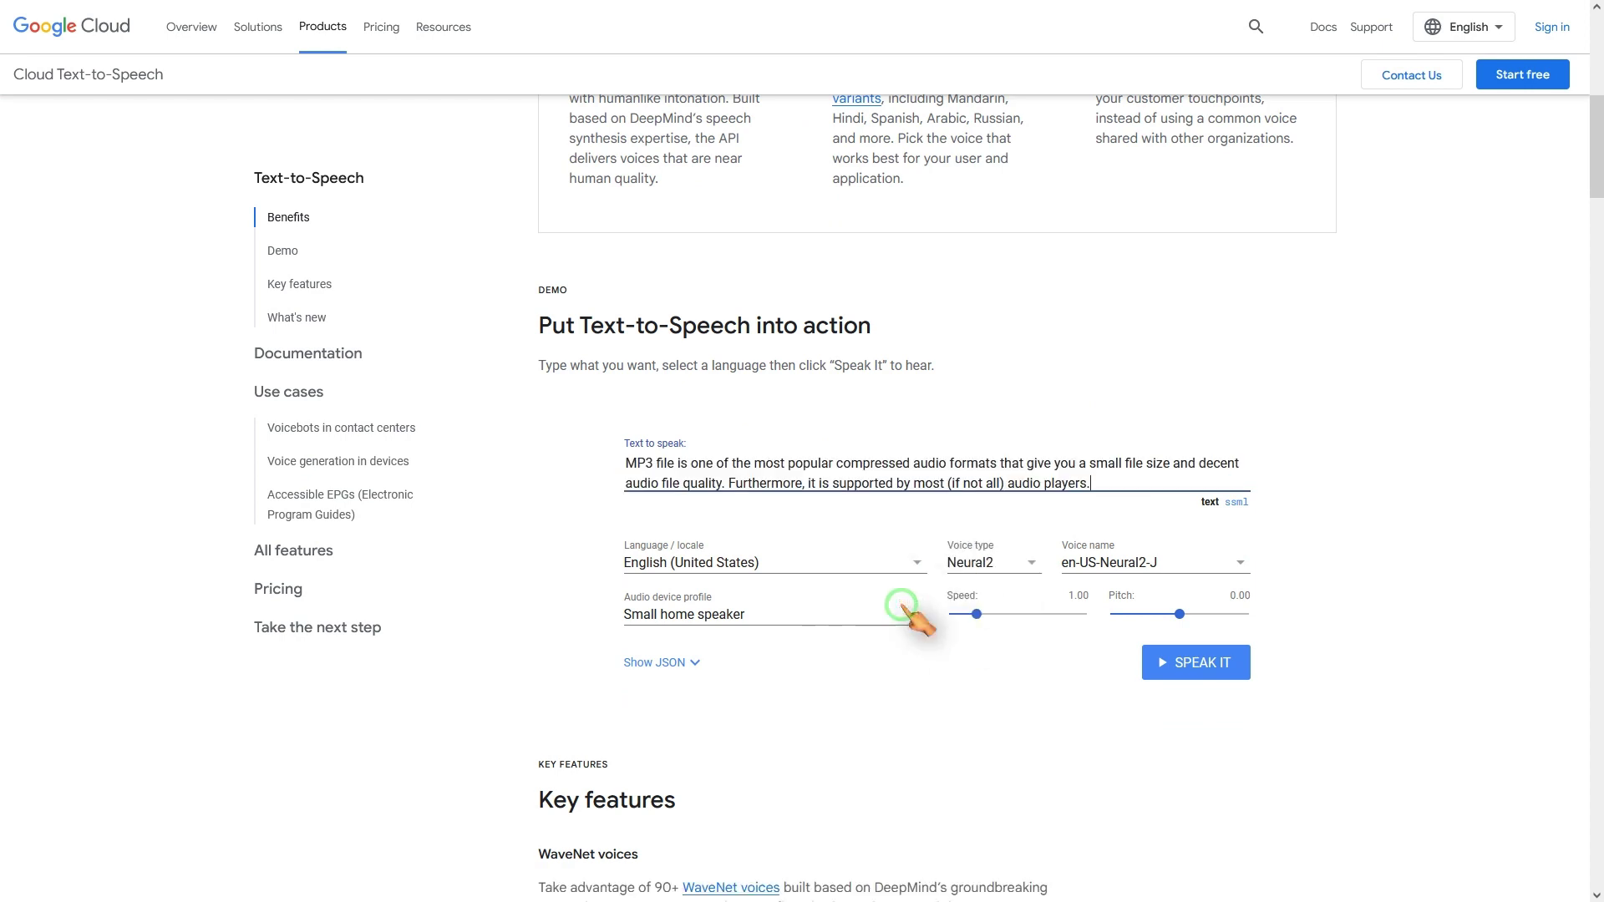
left_click(1213, 668)
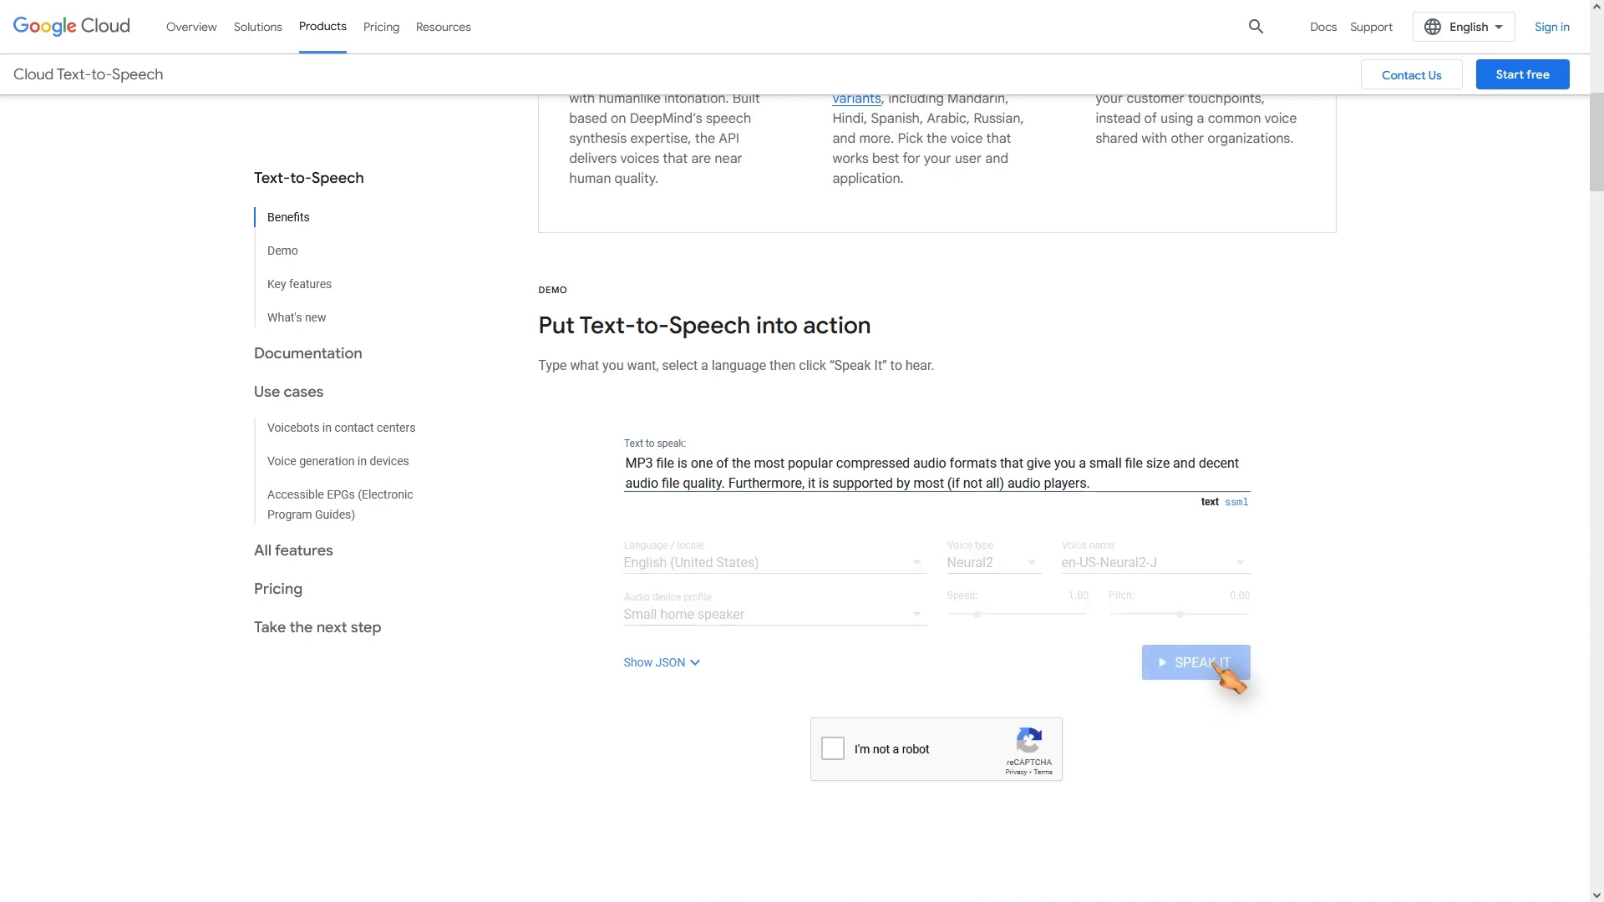
left_click(835, 754)
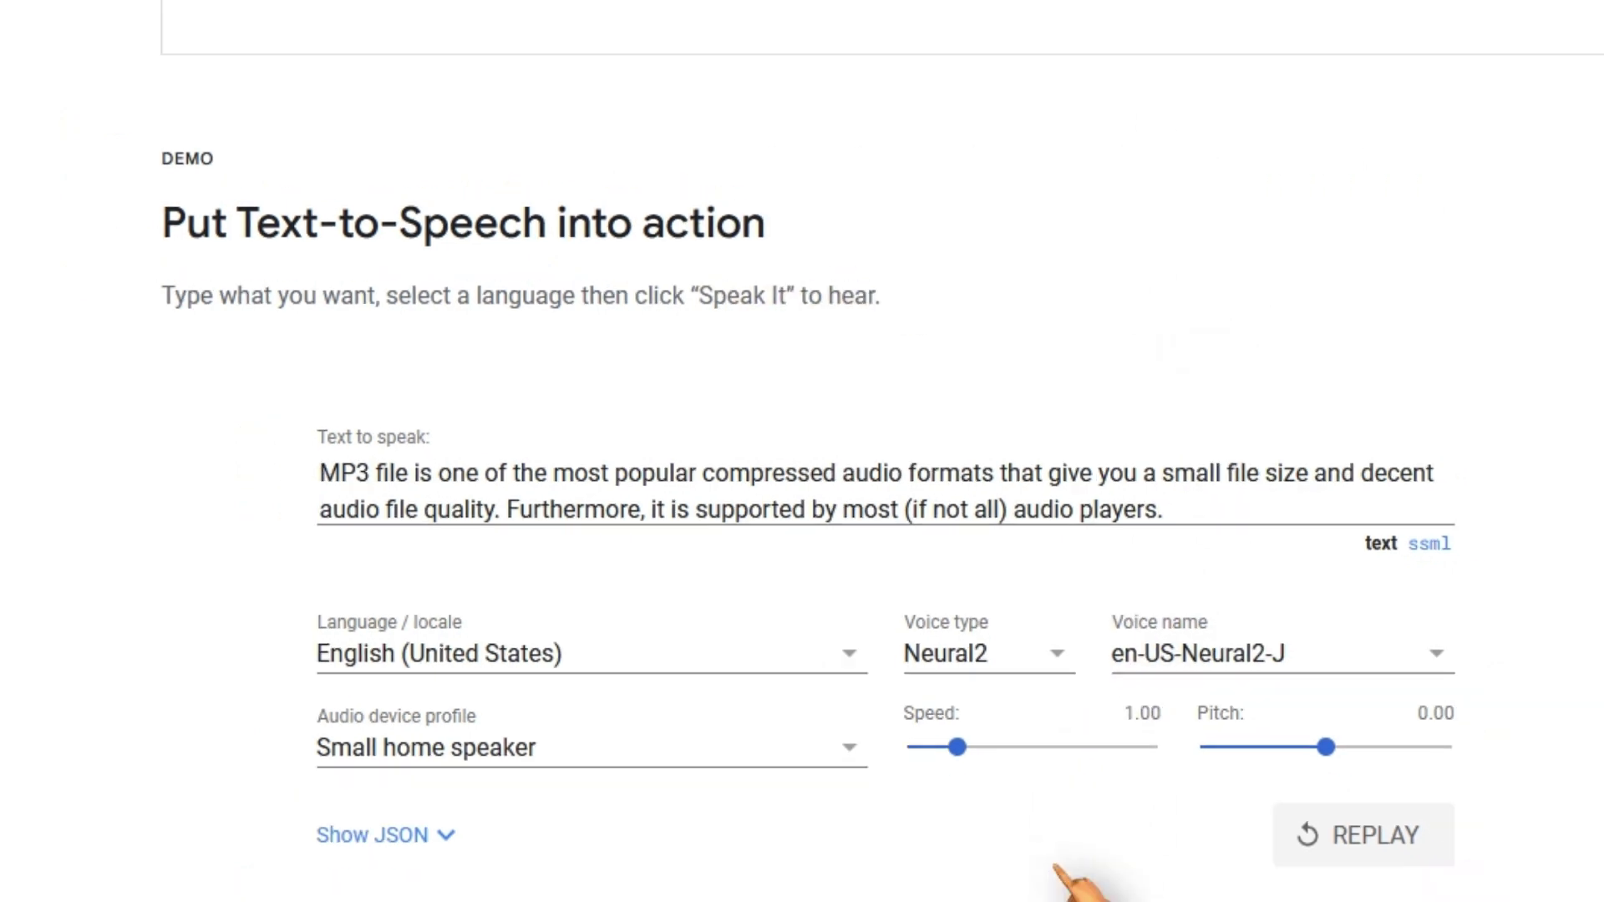
- Switch the demo's voice type to Studio
left_click(1032, 568)
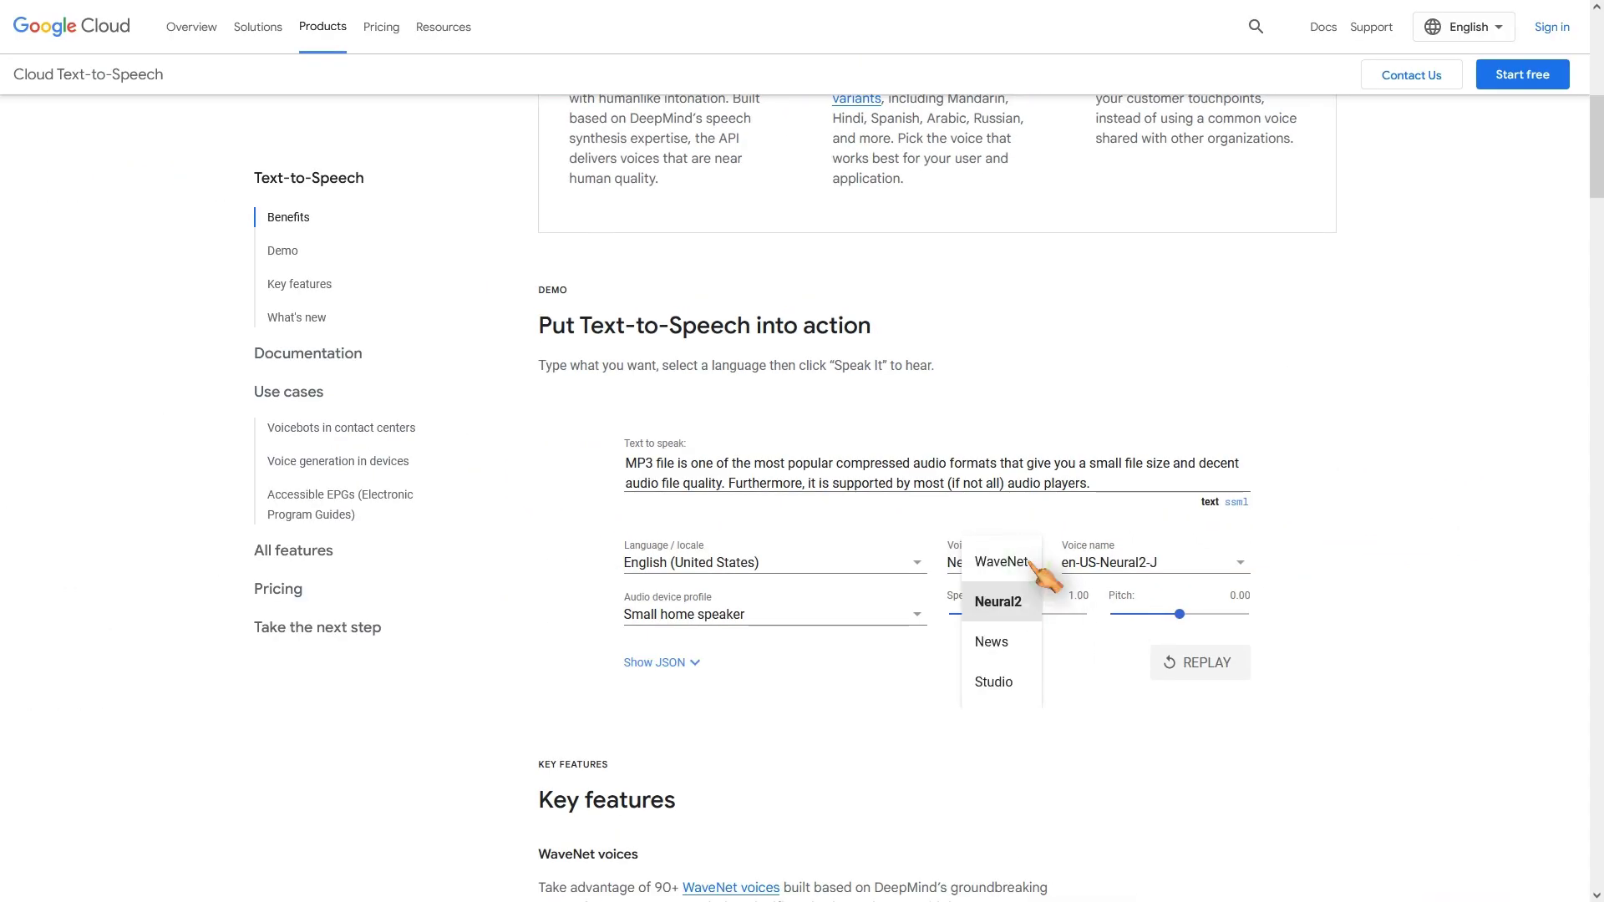
scroll(1007, 623, "down", 1)
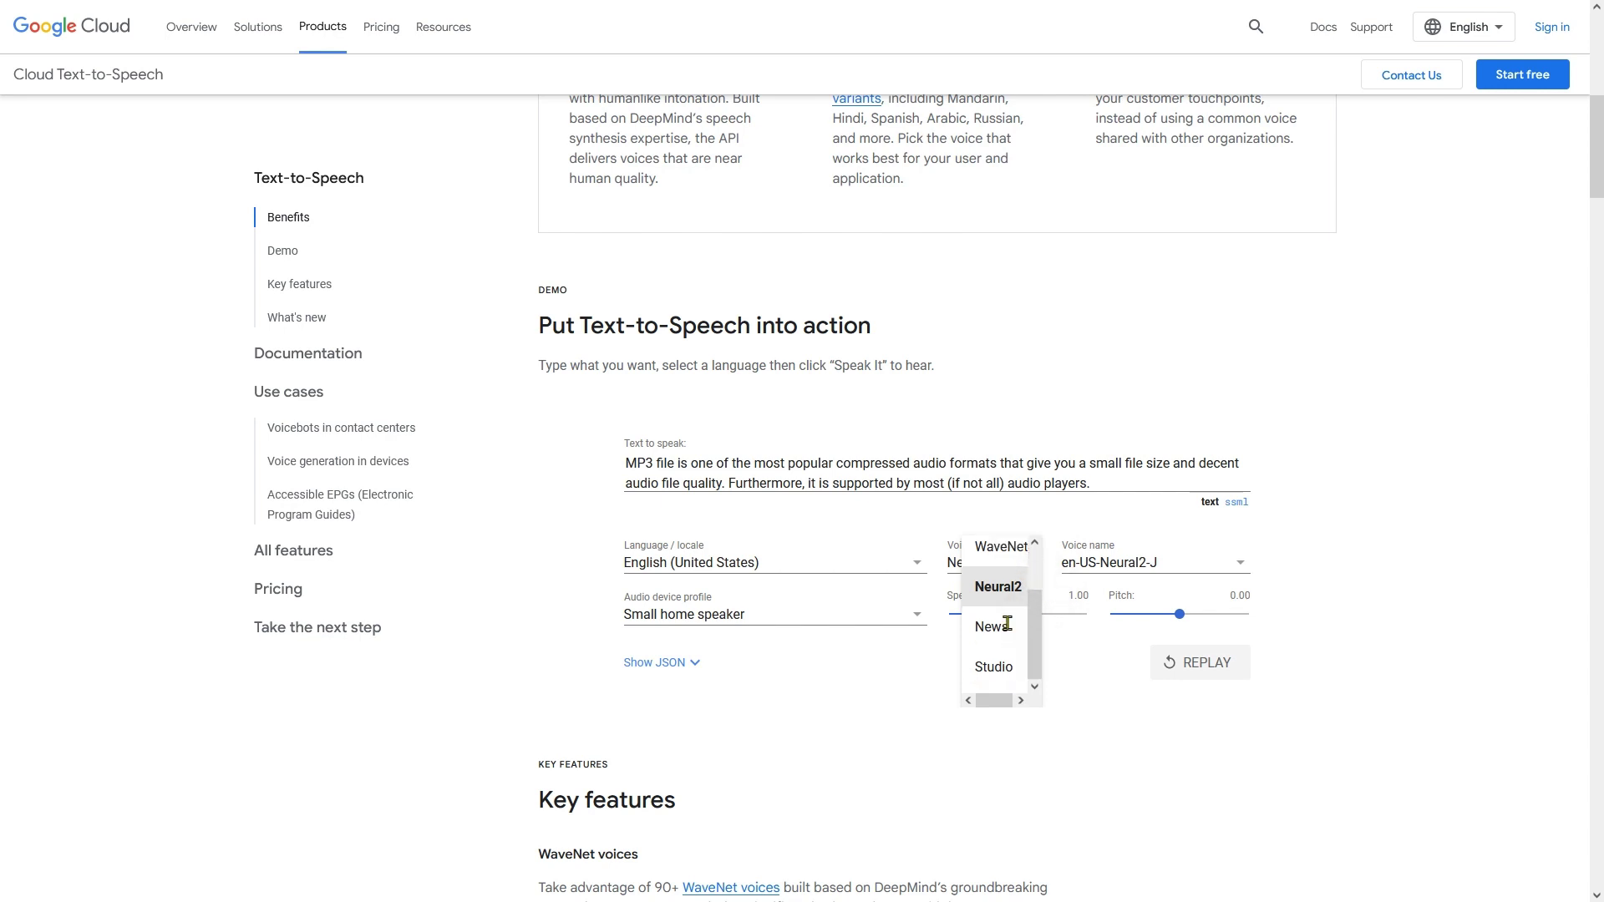
left_click(1005, 666)
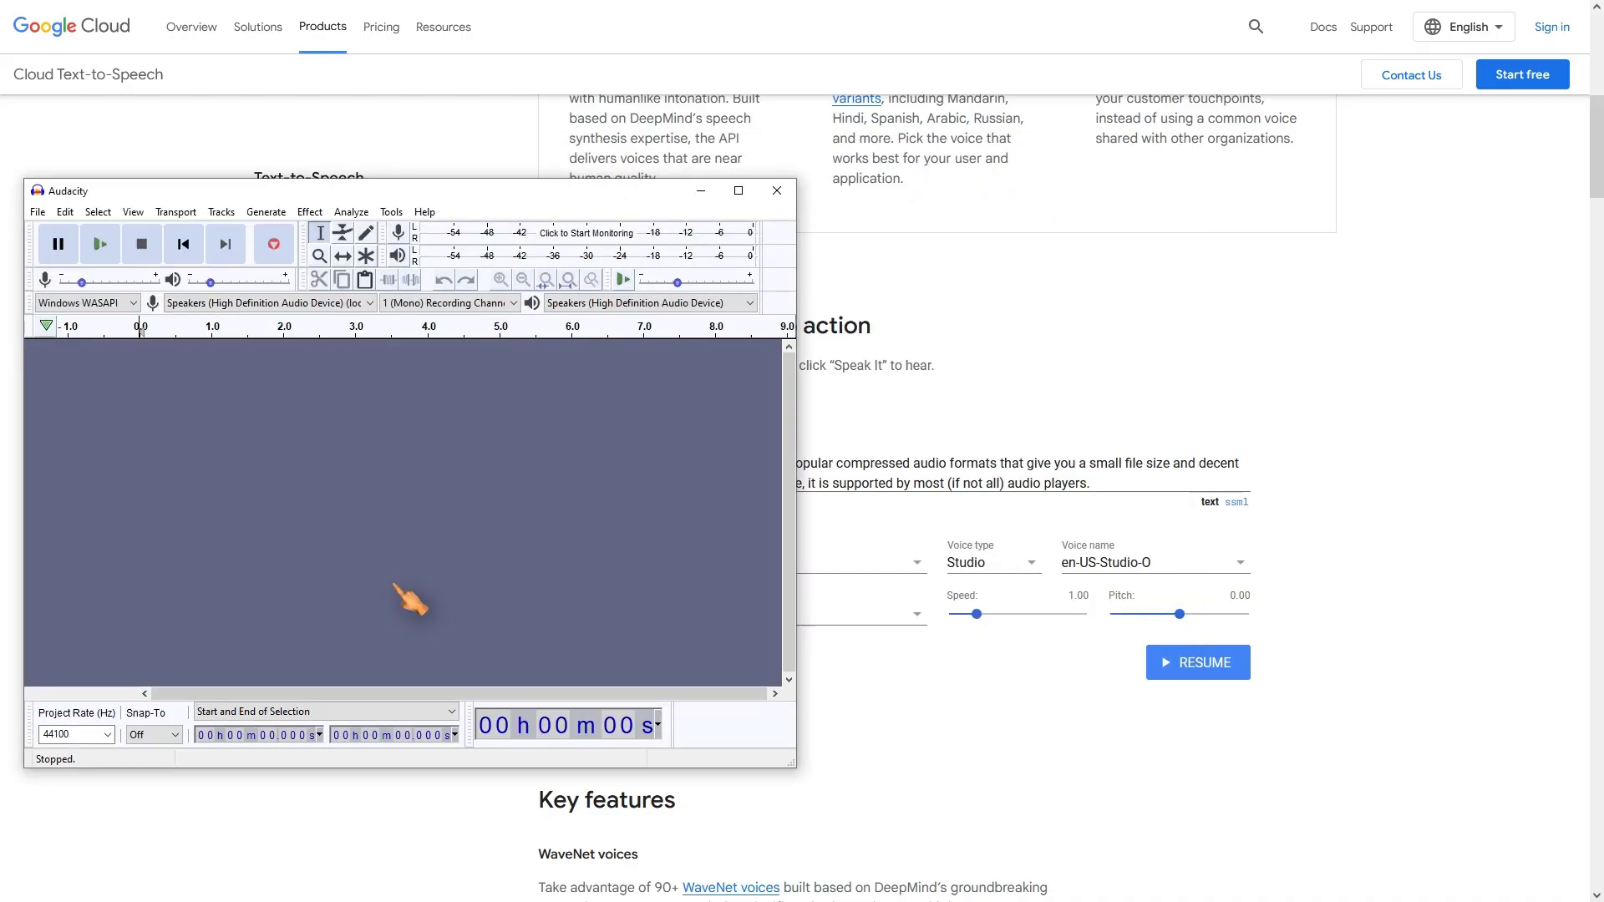
- Keep Audacity on top and record the Google TTS voice reading the MP3 paragraph
key("super+ctrl+t")
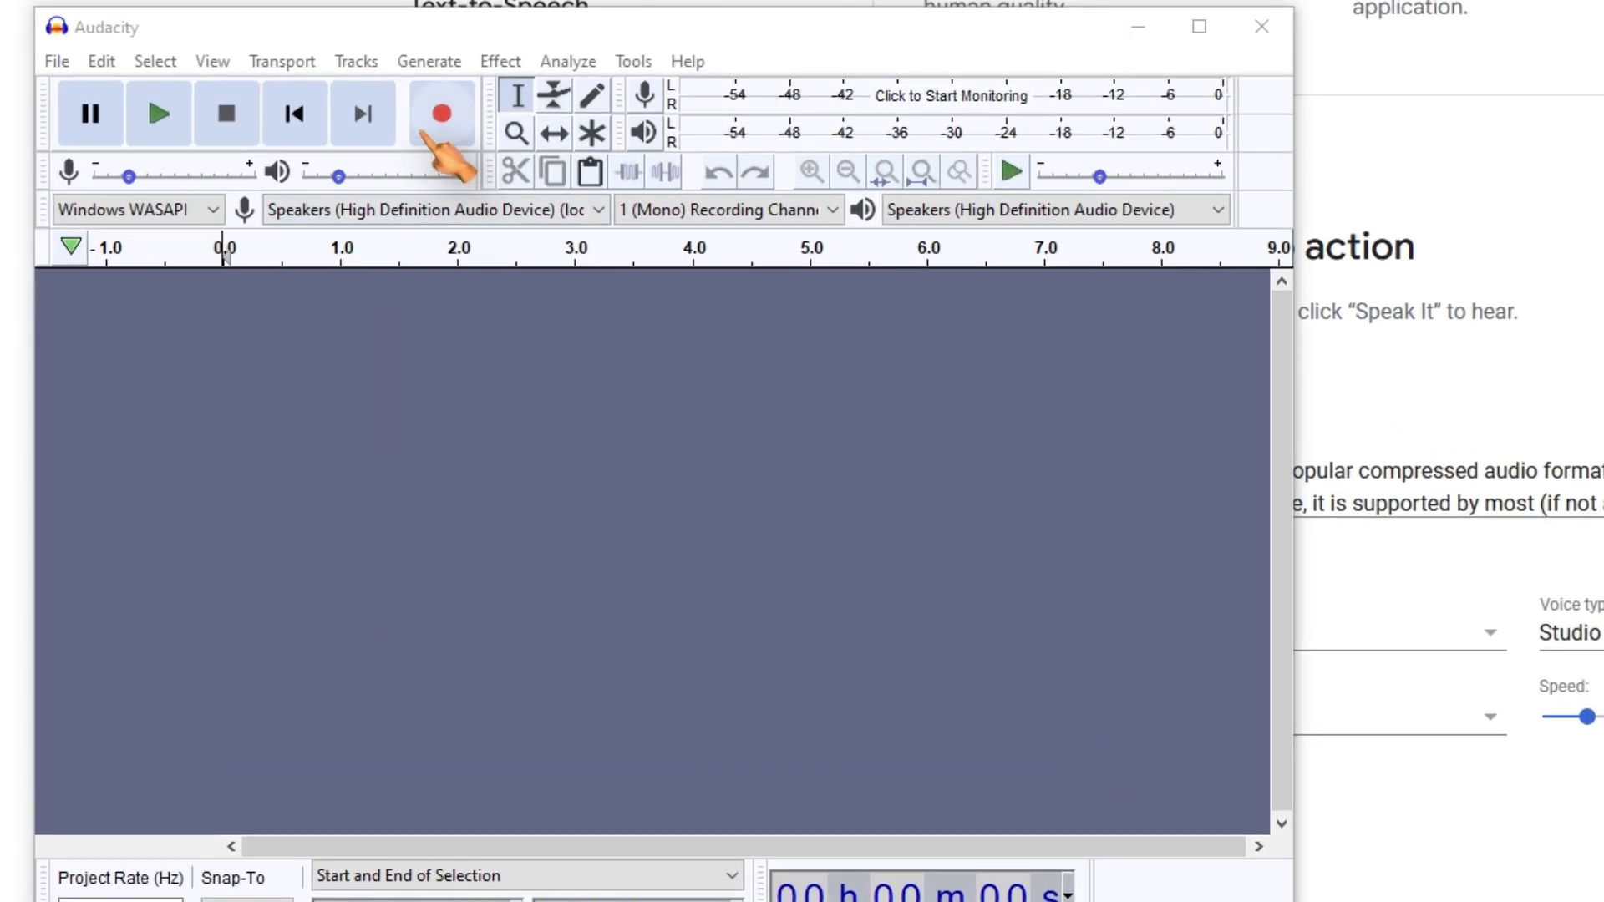
left_click(273, 244)
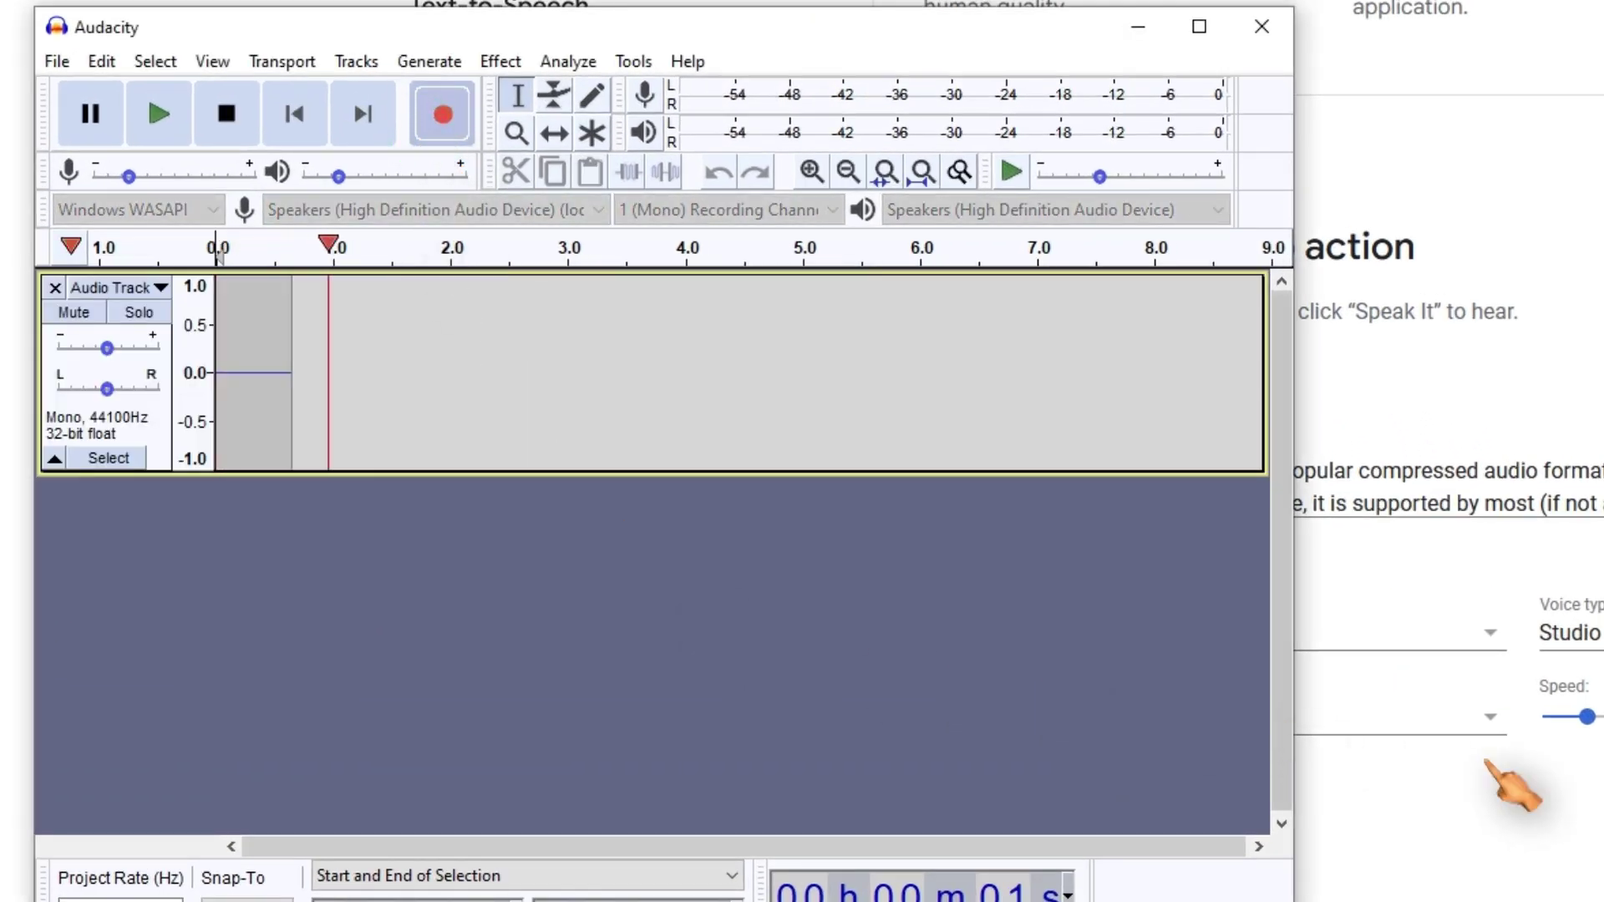
left_click(1597, 835)
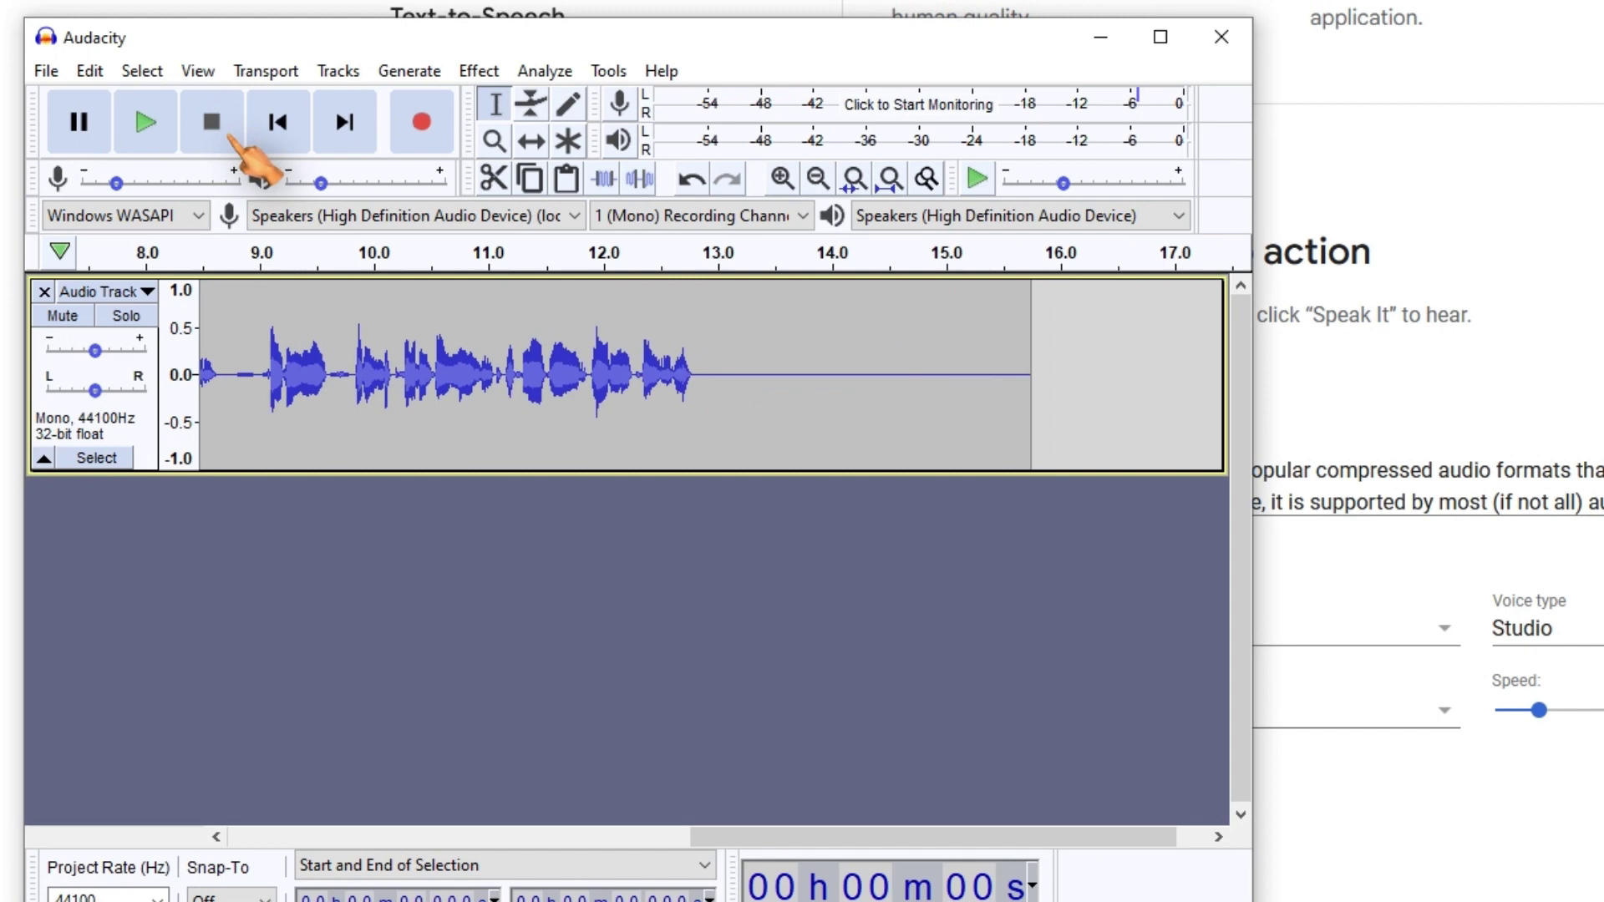
- Save the Audacity recording as voice.mp3 through Export as MP3
left_click(45, 70)
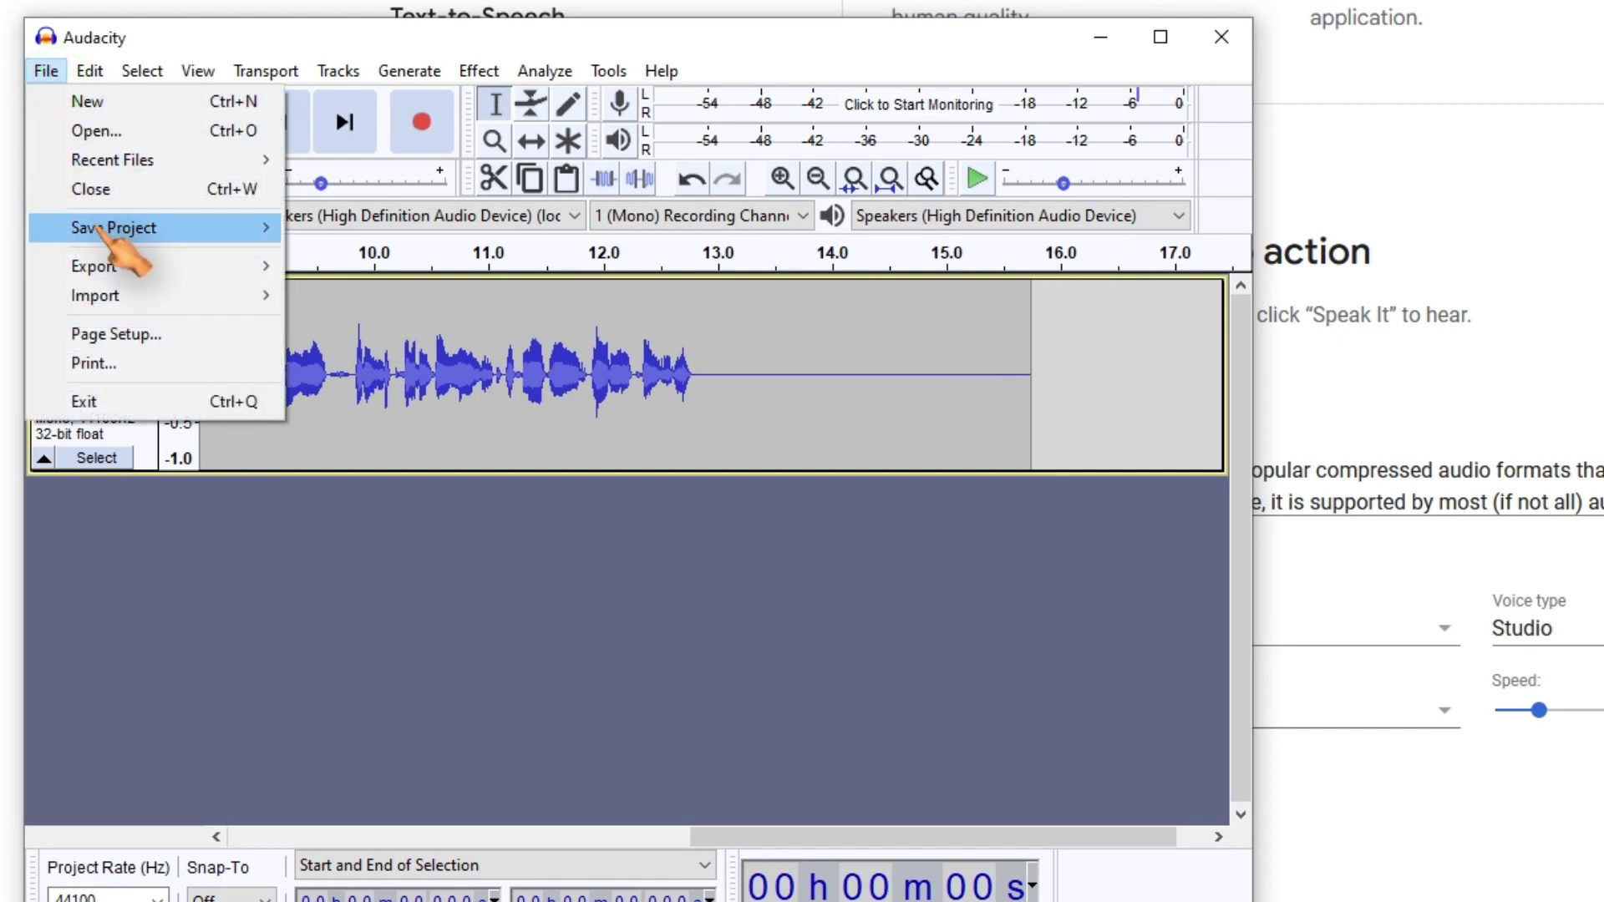
mouse_move(138, 279)
left_click(537, 266)
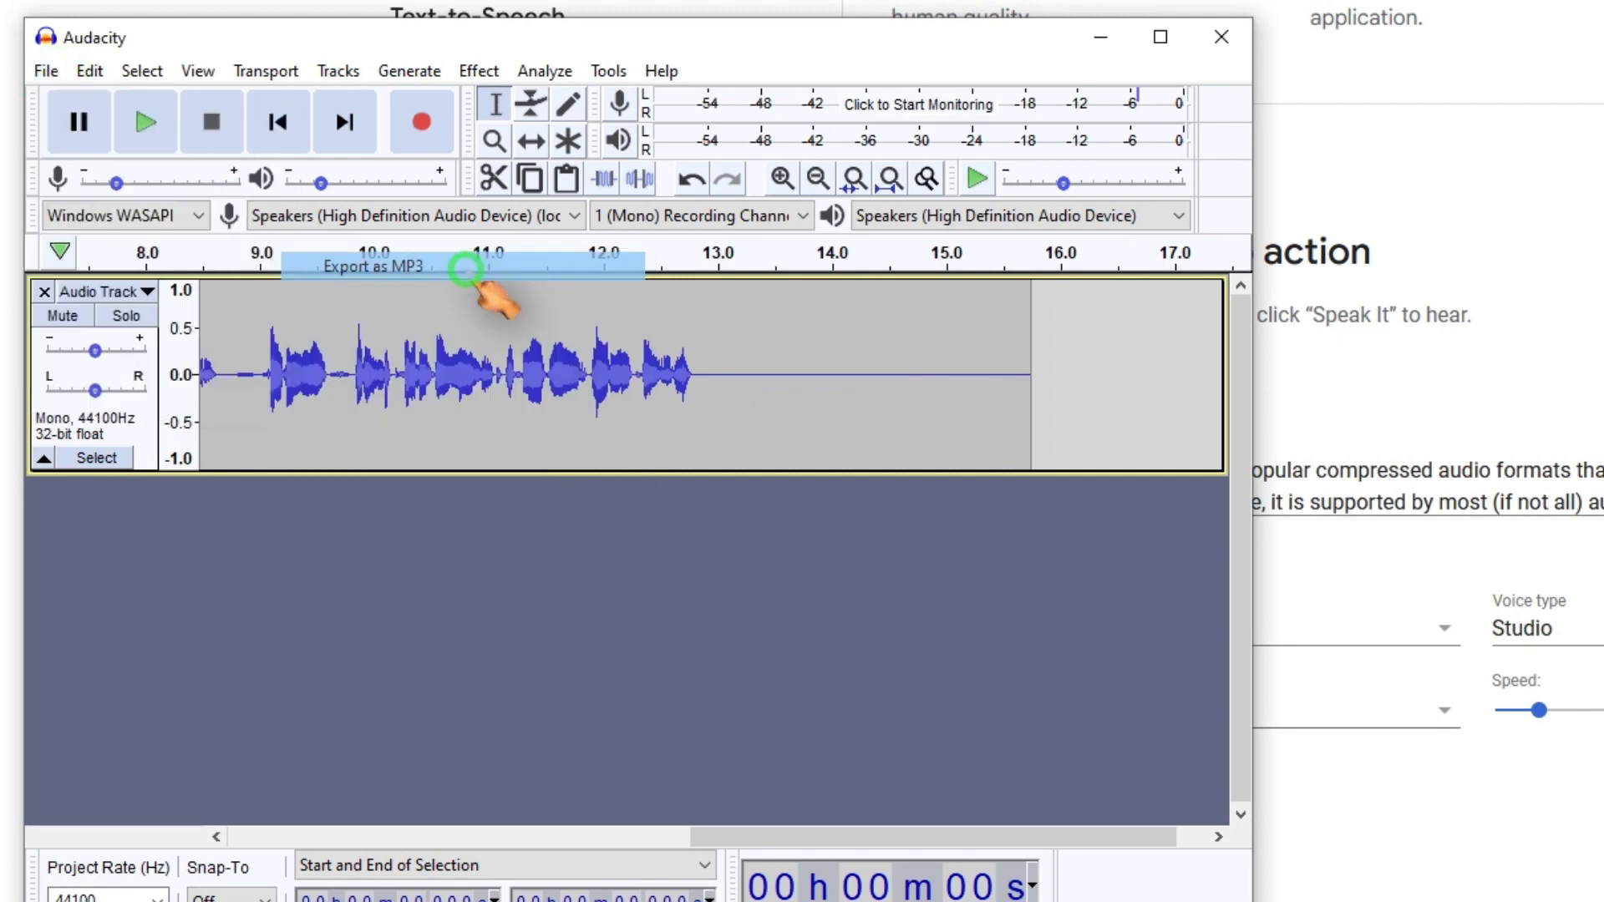
double_click(284, 442)
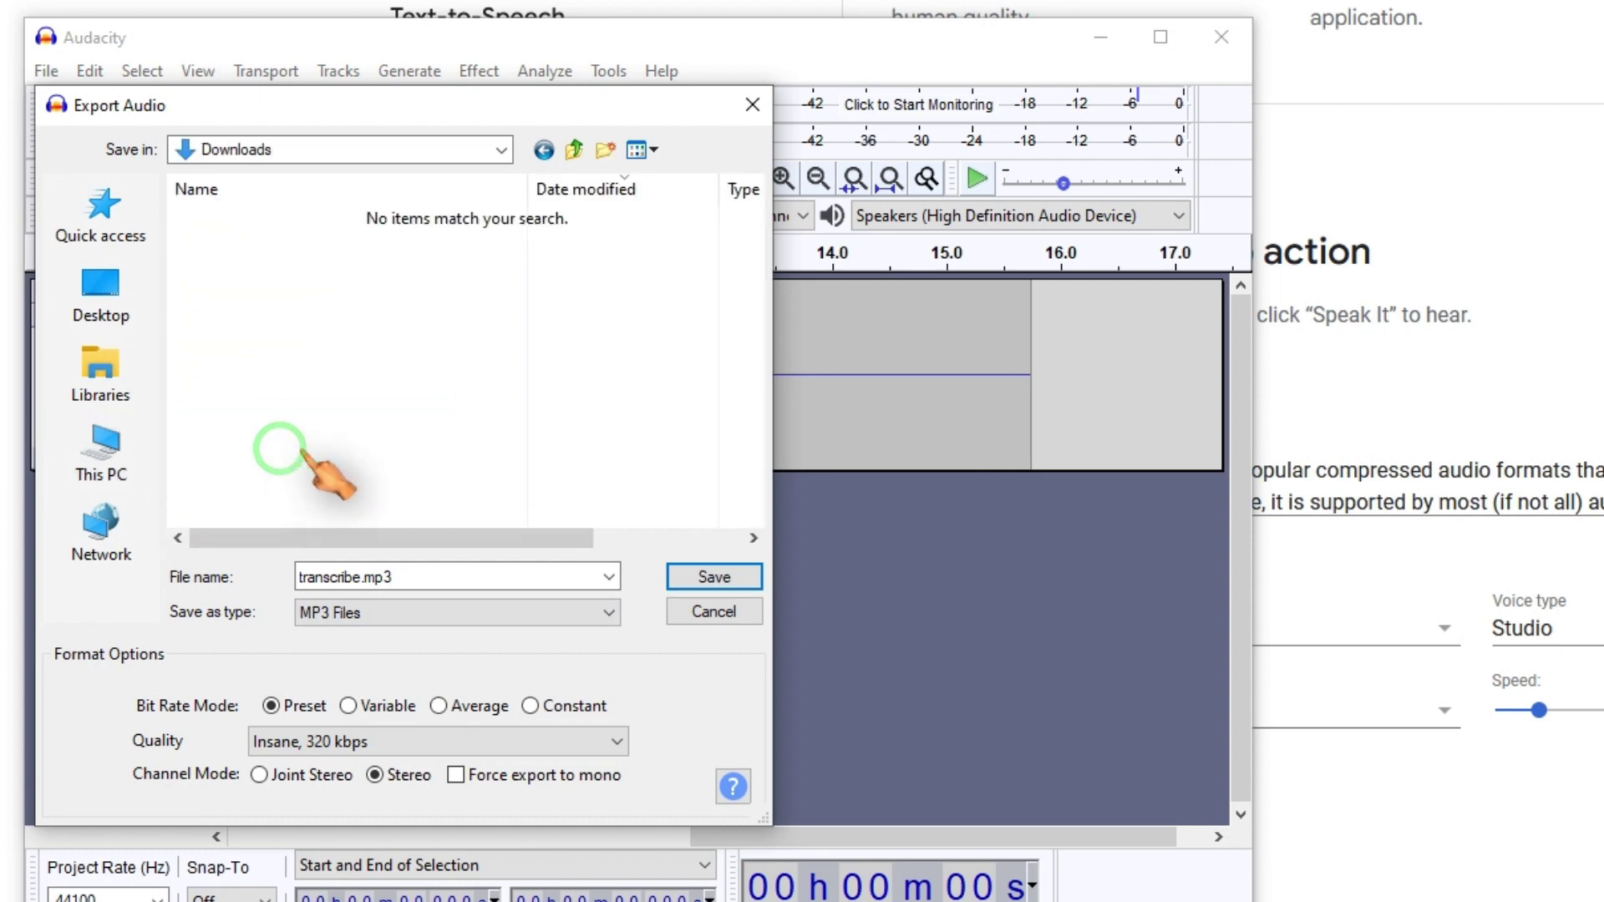
type("voice")
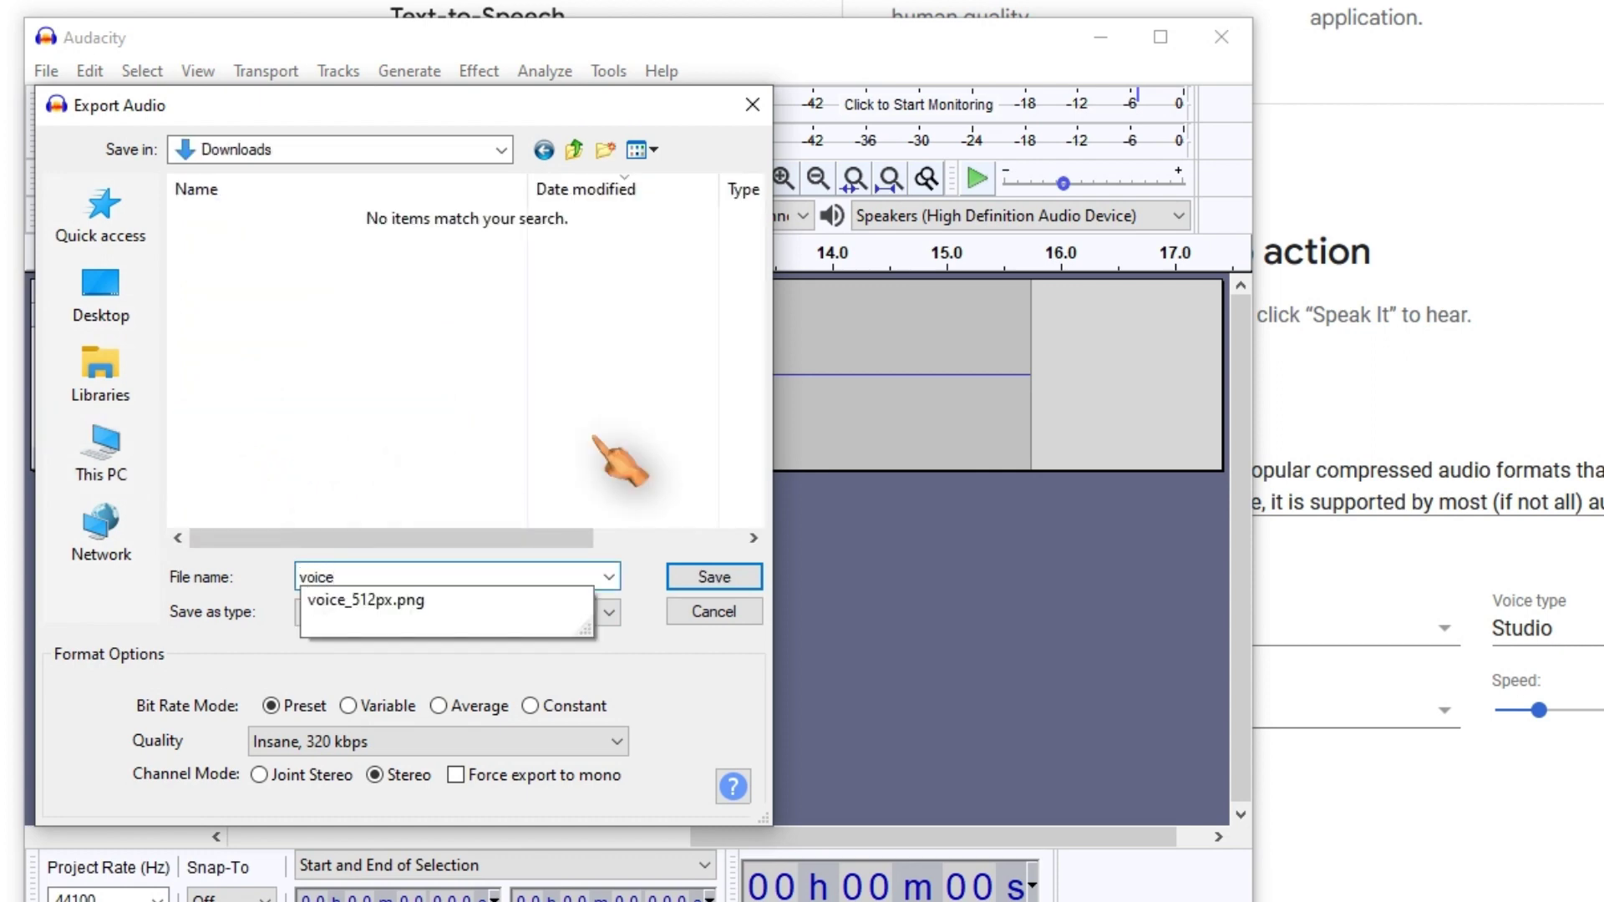
left_click(456, 421)
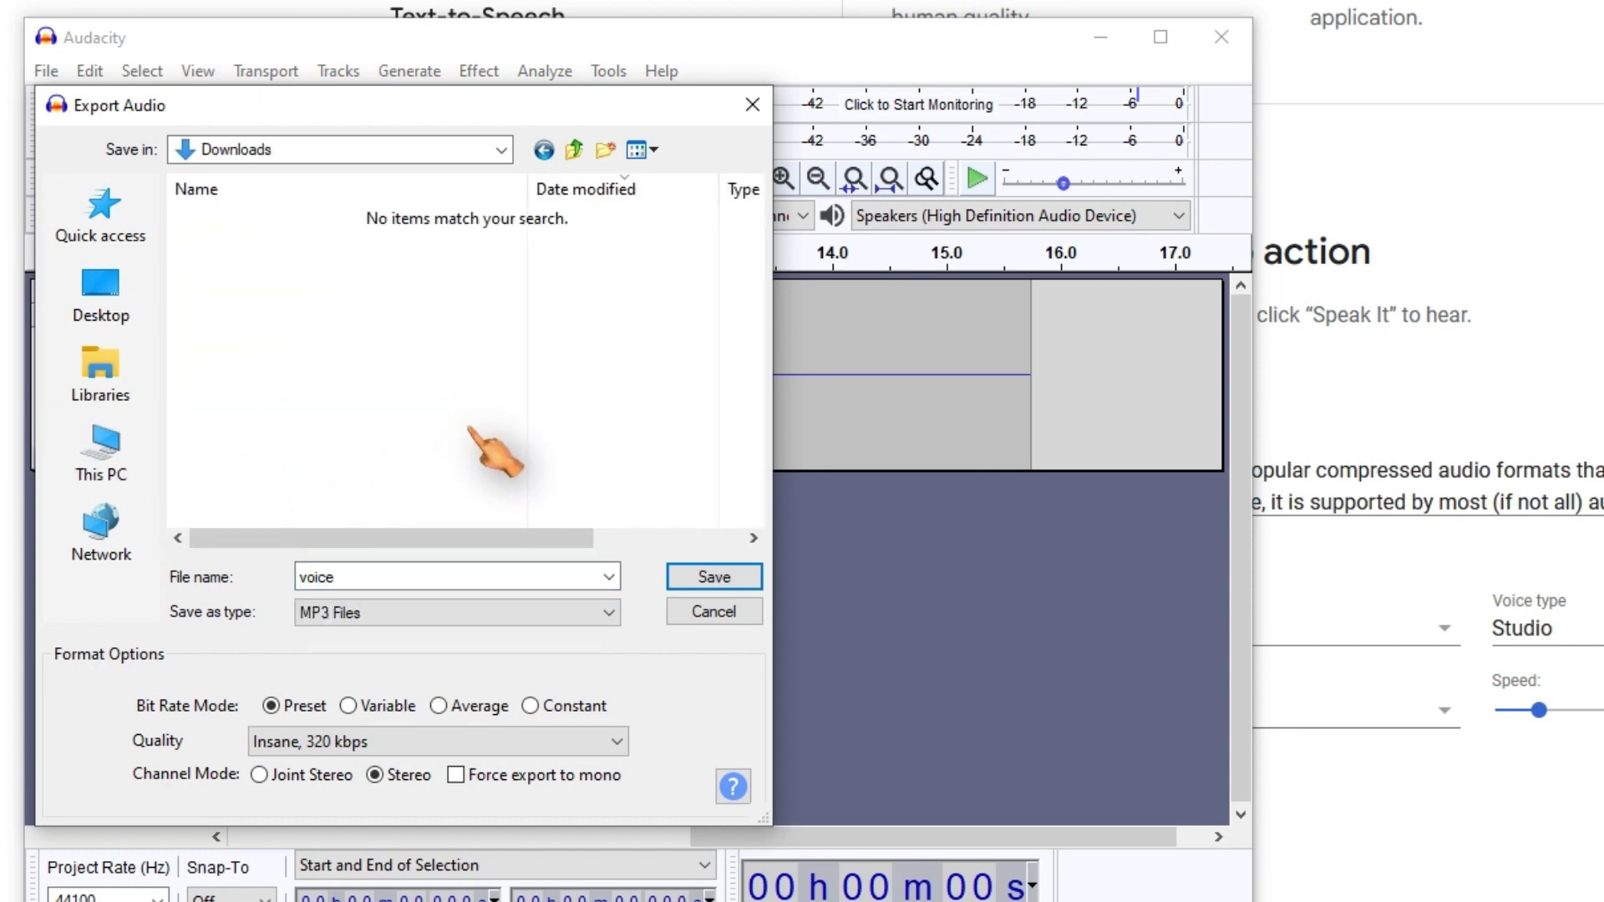
left_click(714, 576)
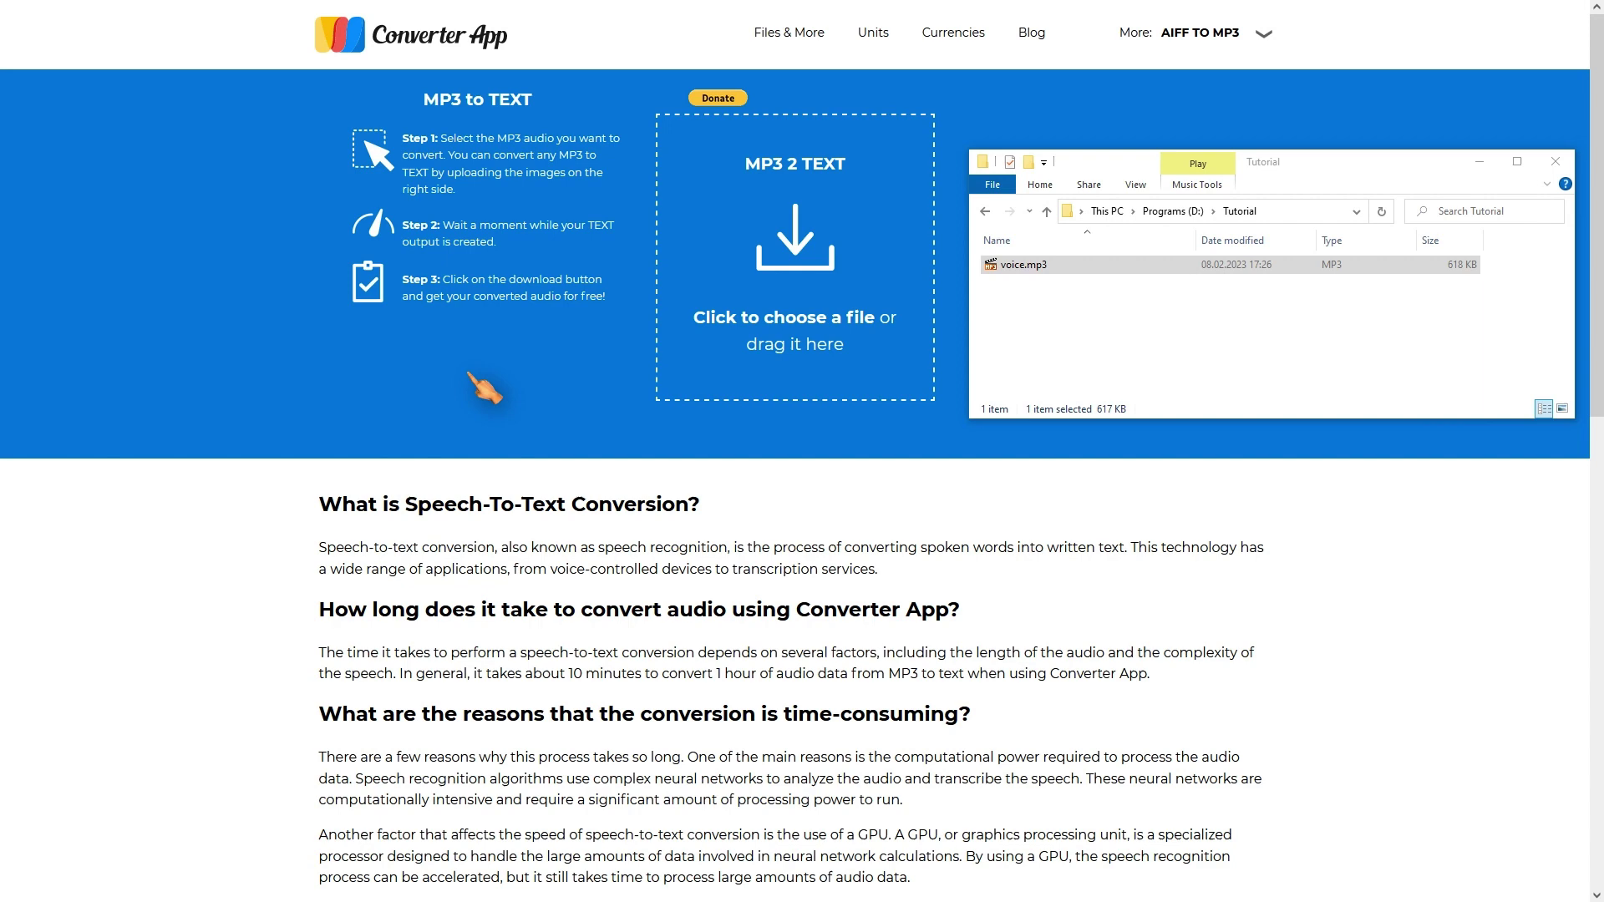
- Drop voice.mp3 onto Converter App's MP3 to TEXT upload area to convert it
mouse_move(451, 10)
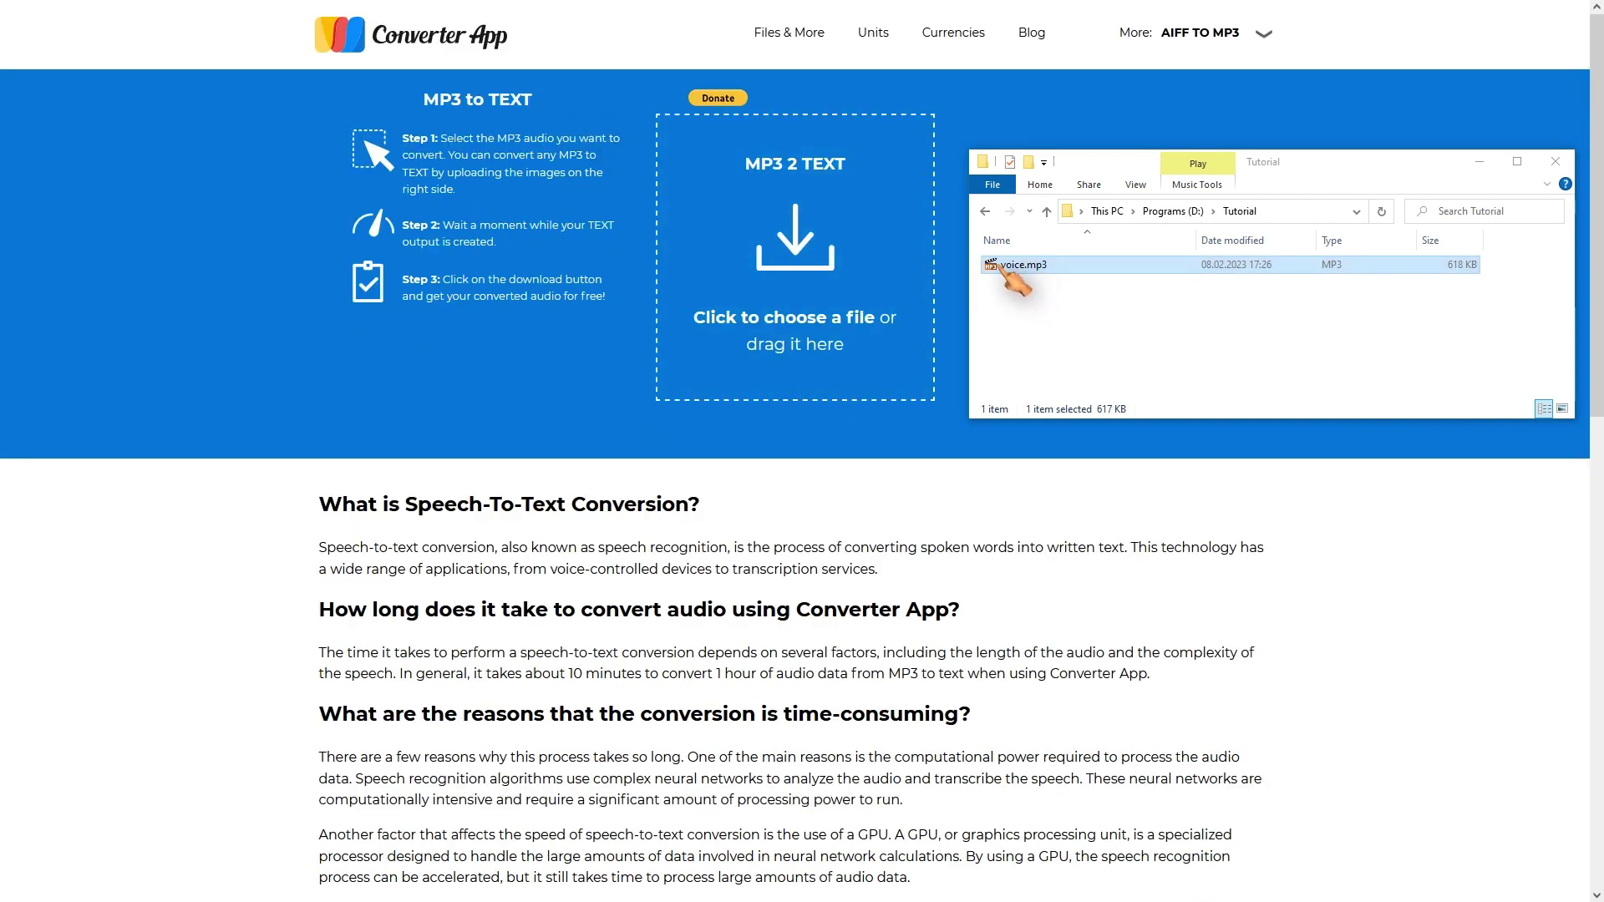
left_click_drag(994, 266, 777, 251)
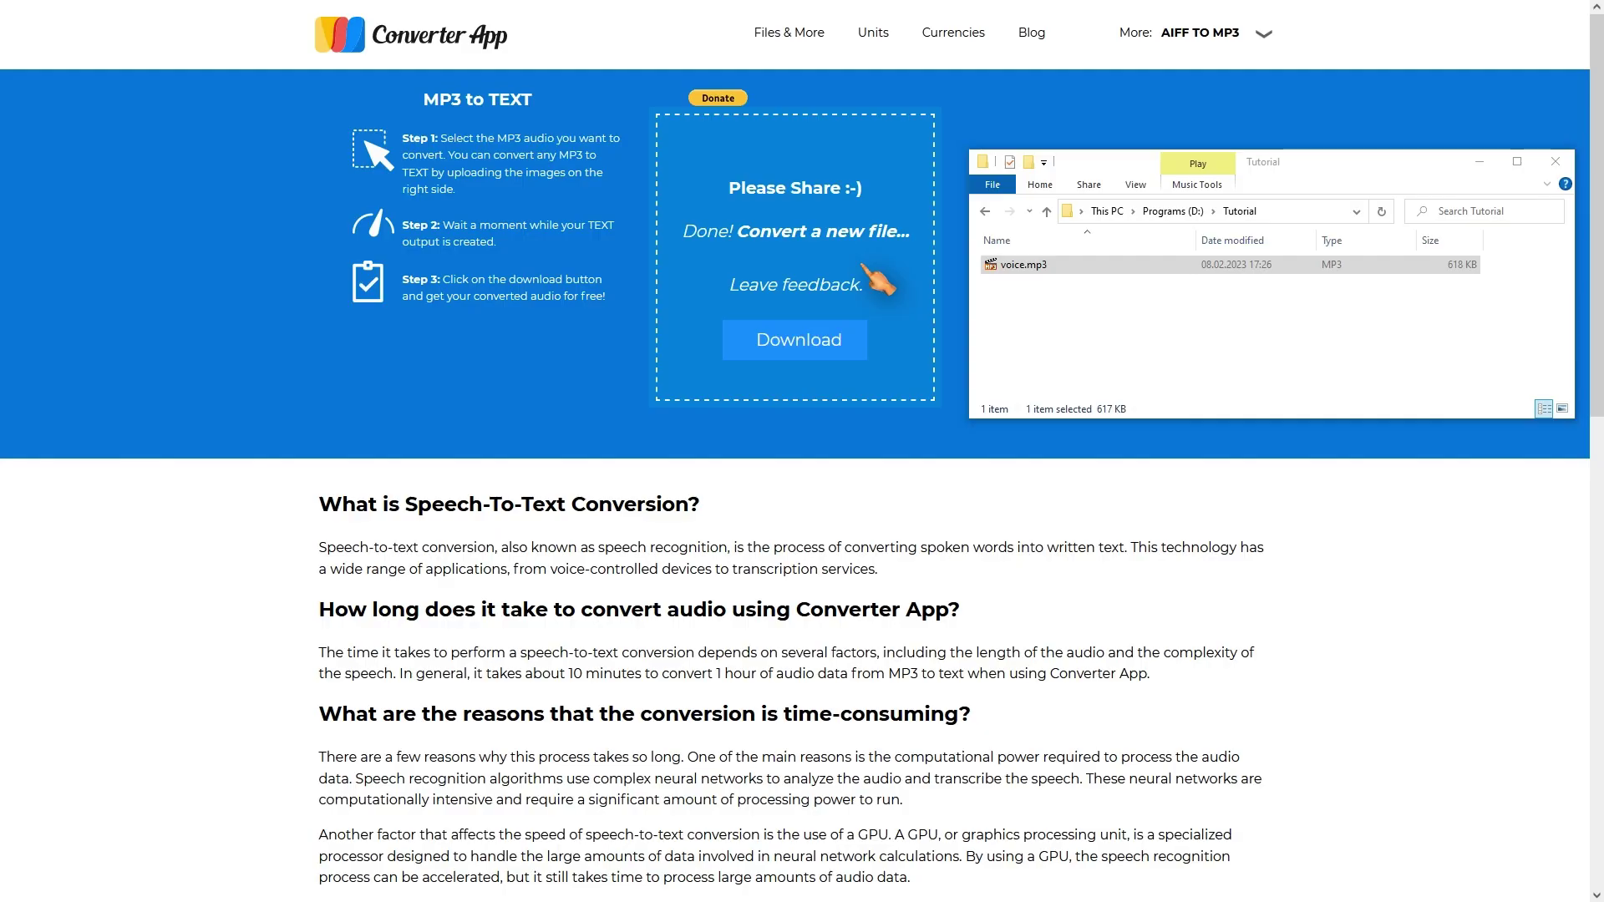
- Download the transcript as voice.txt into D:\Tutorial and open it
left_click(835, 343)
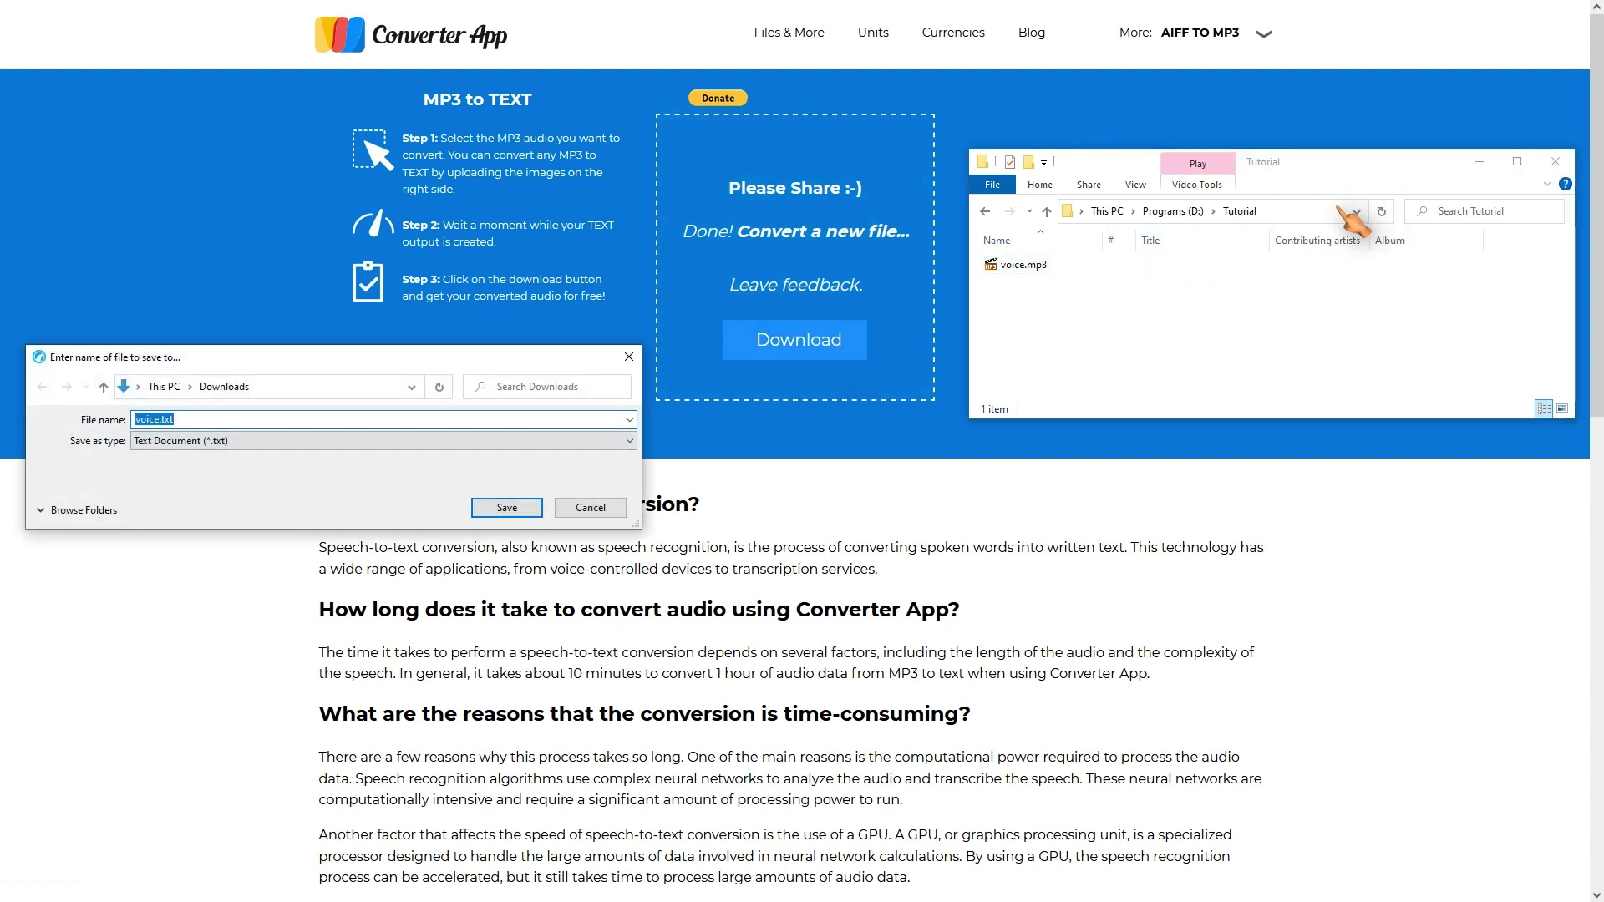
left_click(1299, 212)
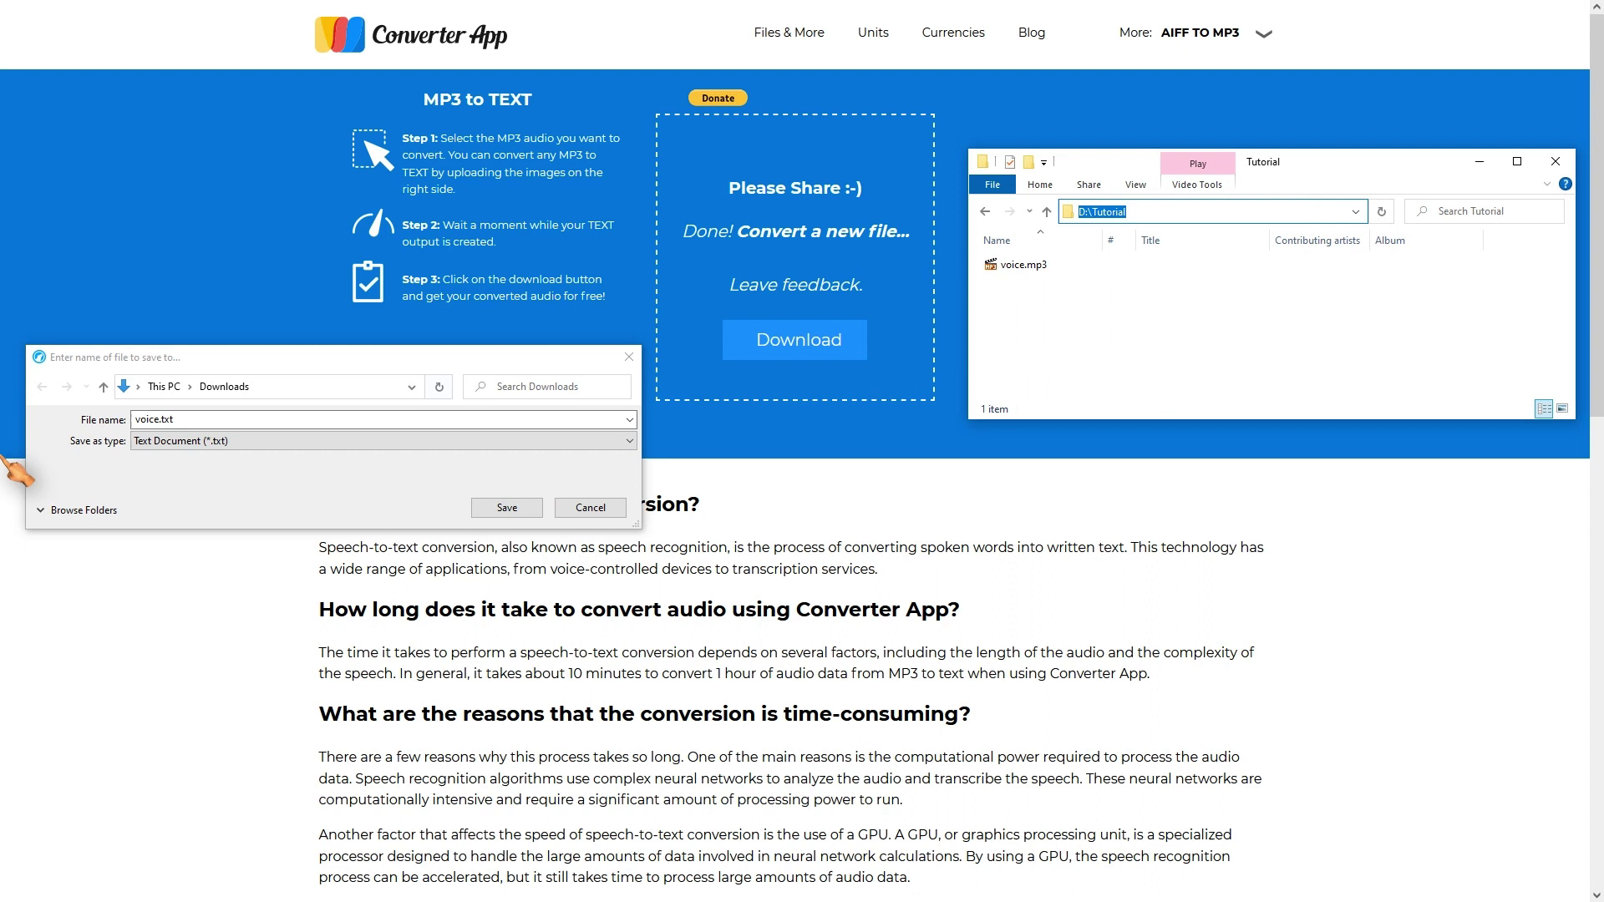
left_click(207, 422)
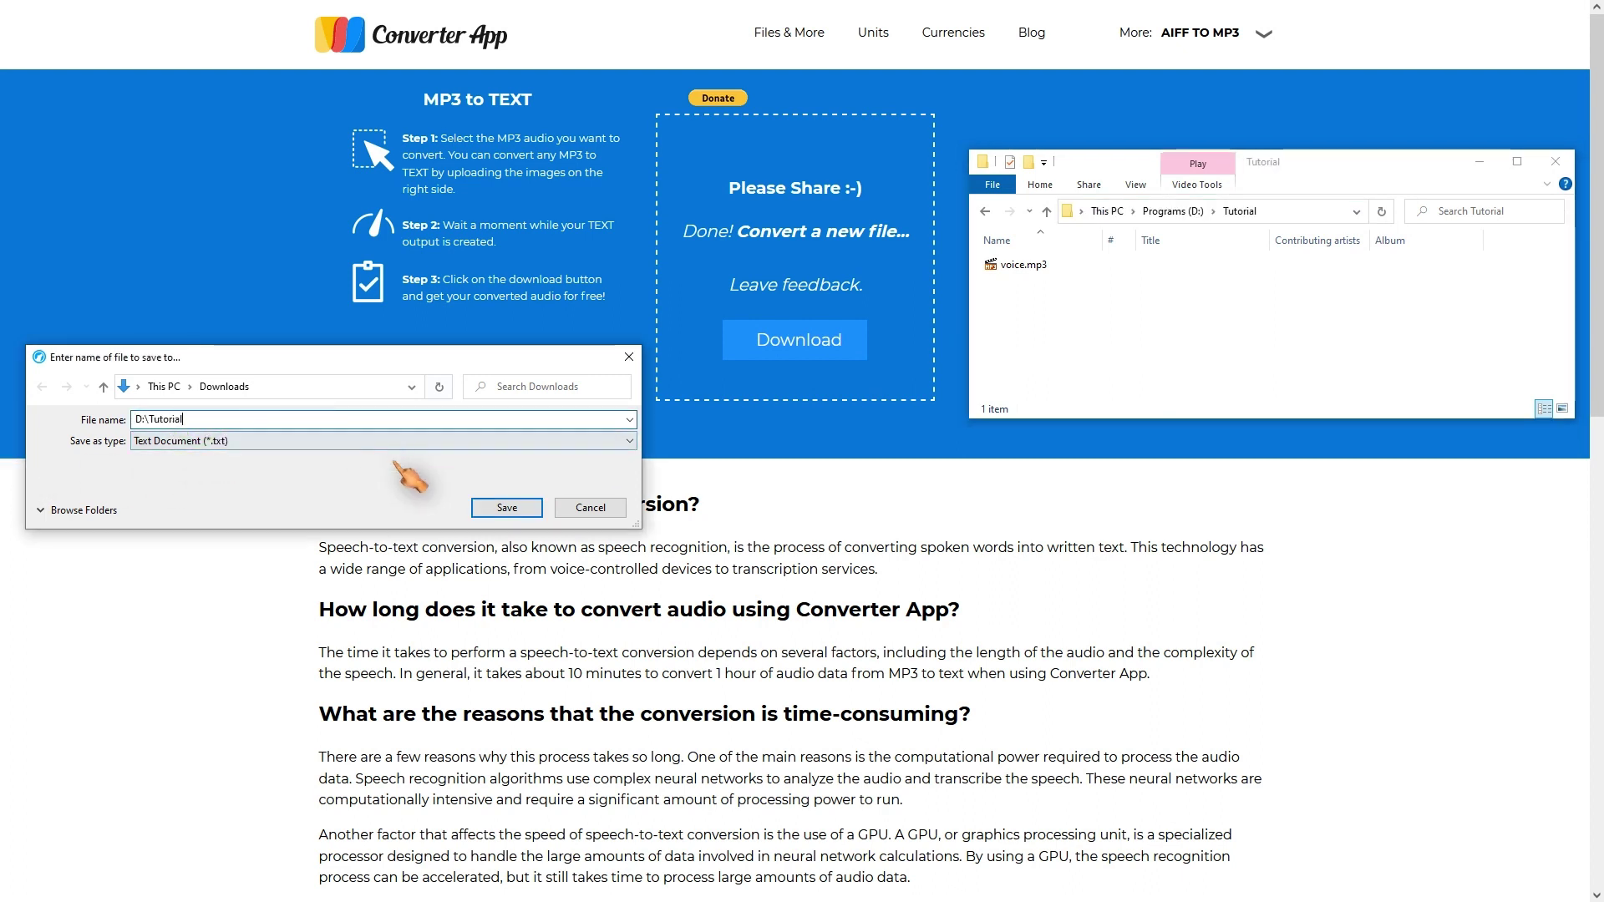
left_click(527, 509)
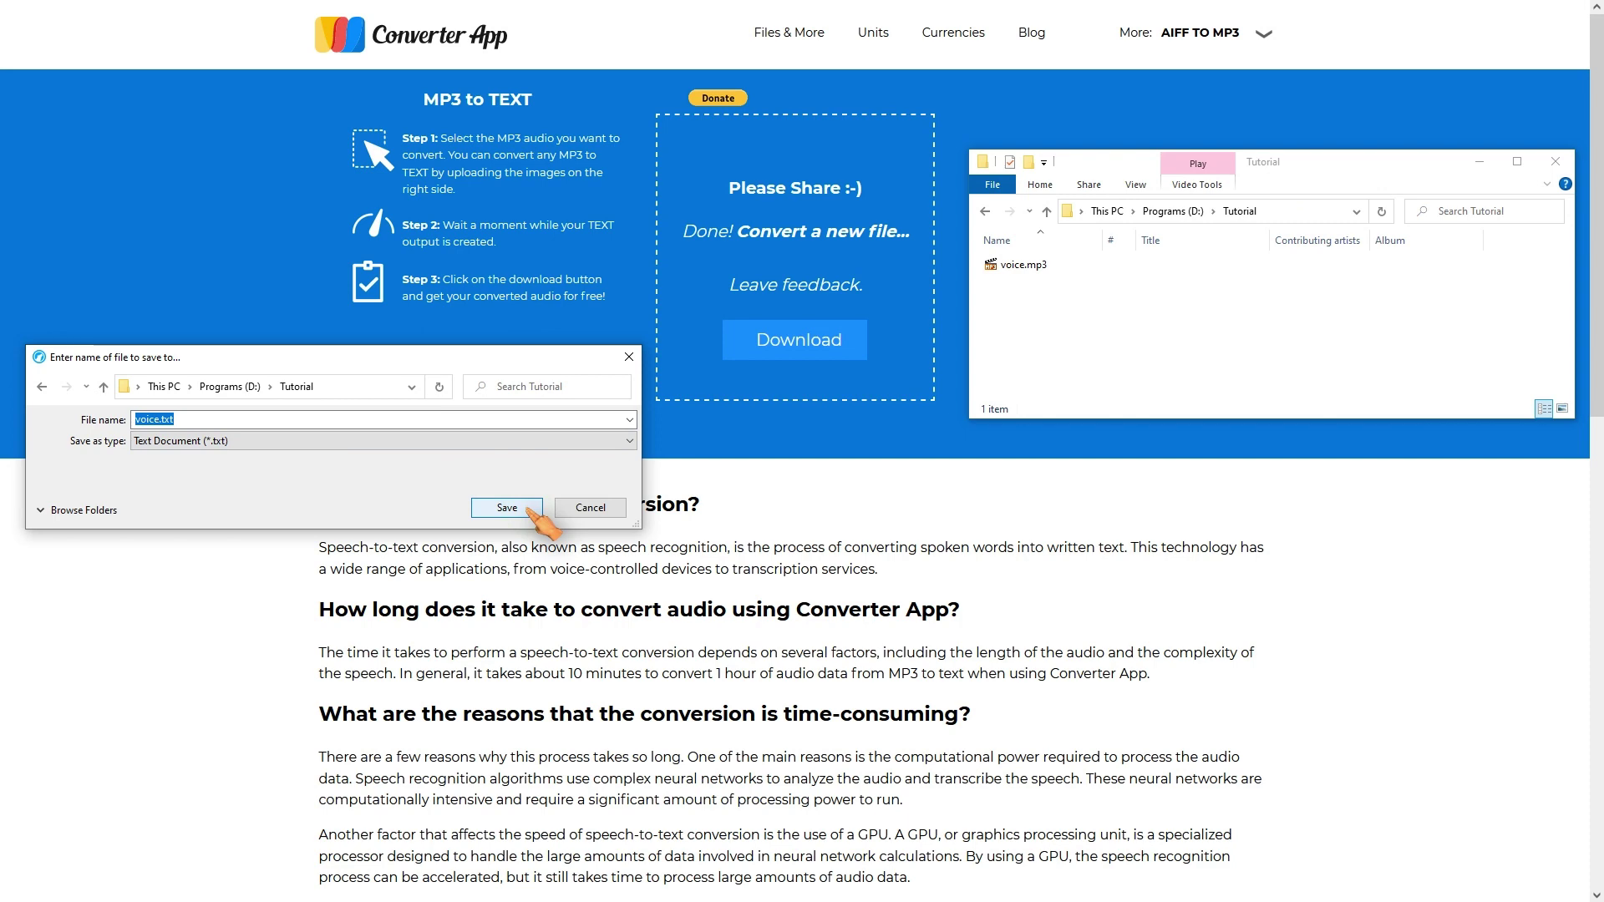
left_click(528, 510)
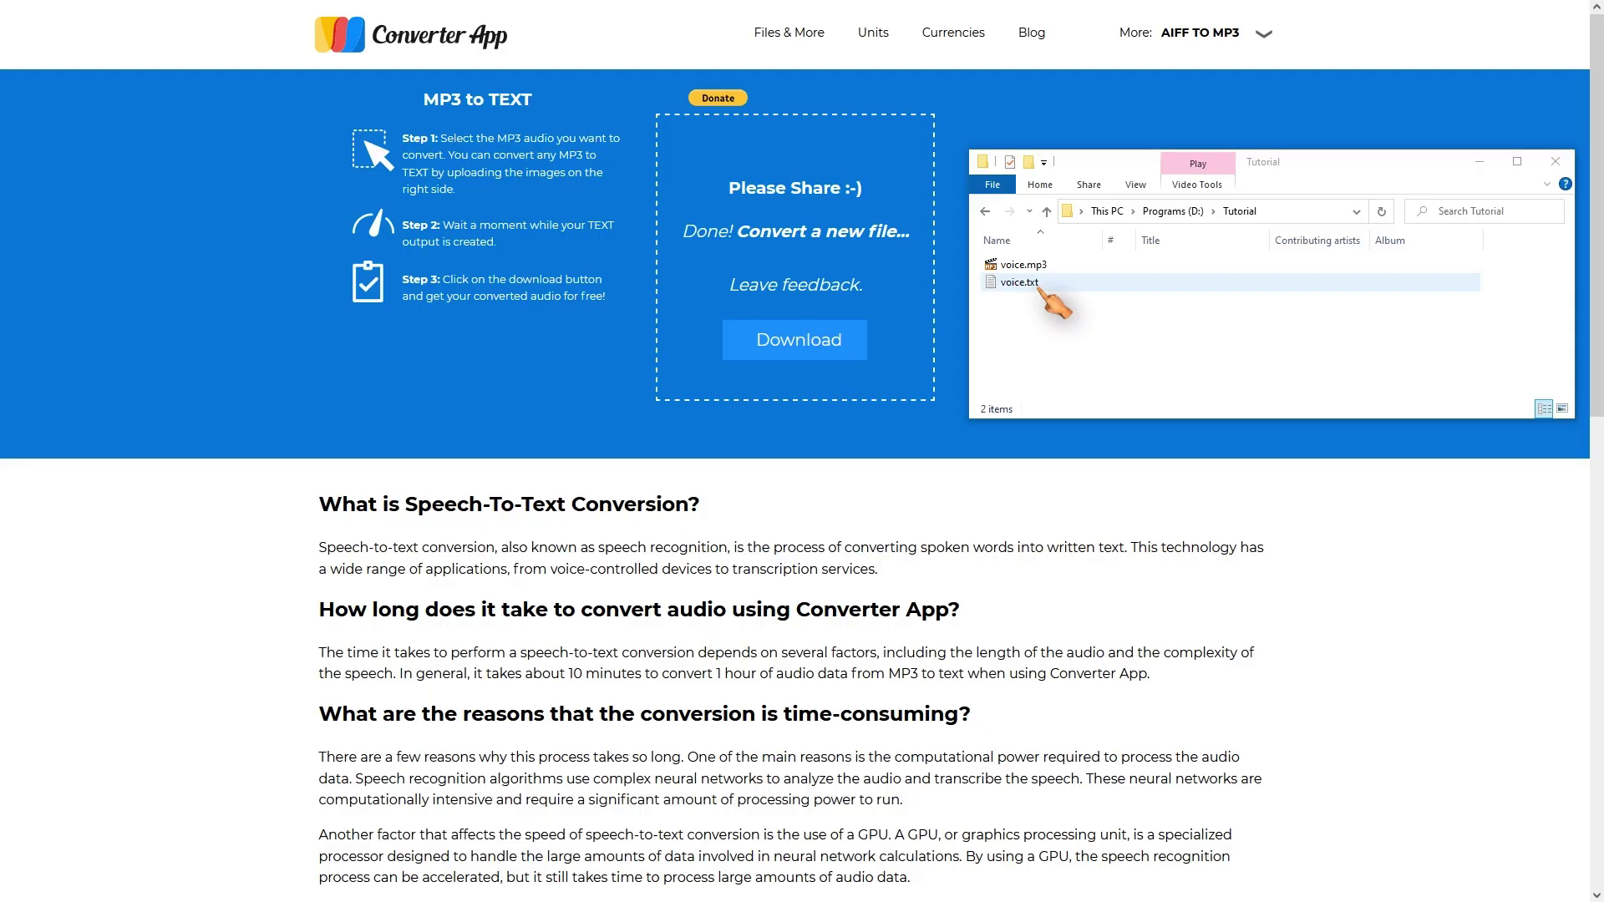
left_click(1036, 284)
double_click(1035, 284)
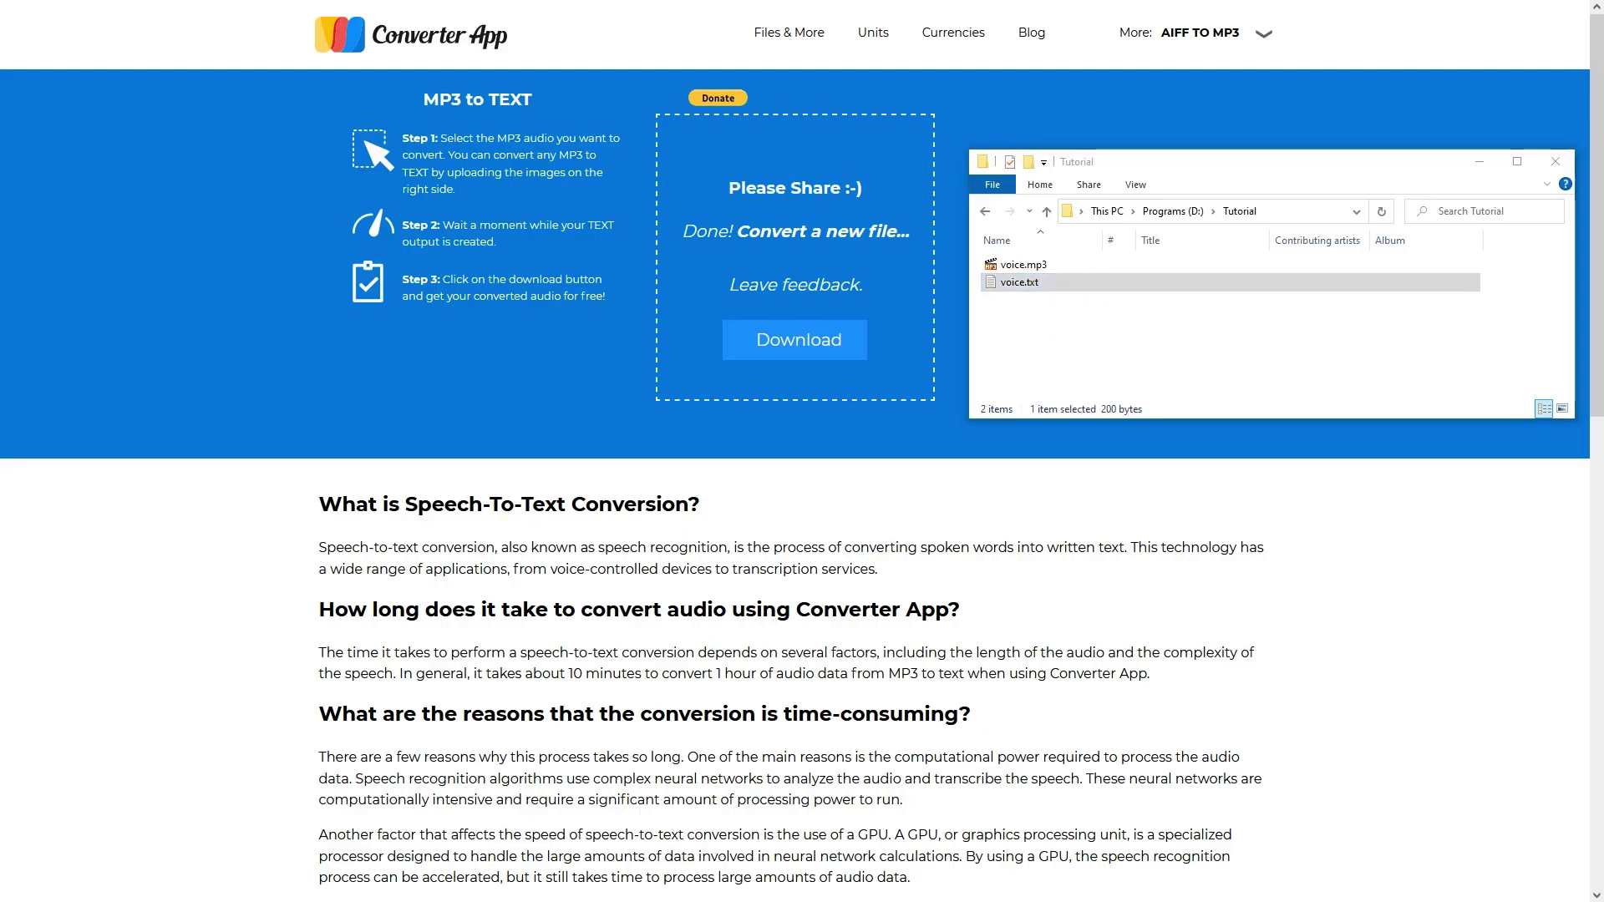
- Position the Notepad transcript just below Audext's original MP3 paragraph for comparison
left_click_drag(1013, 512, 448, 524)
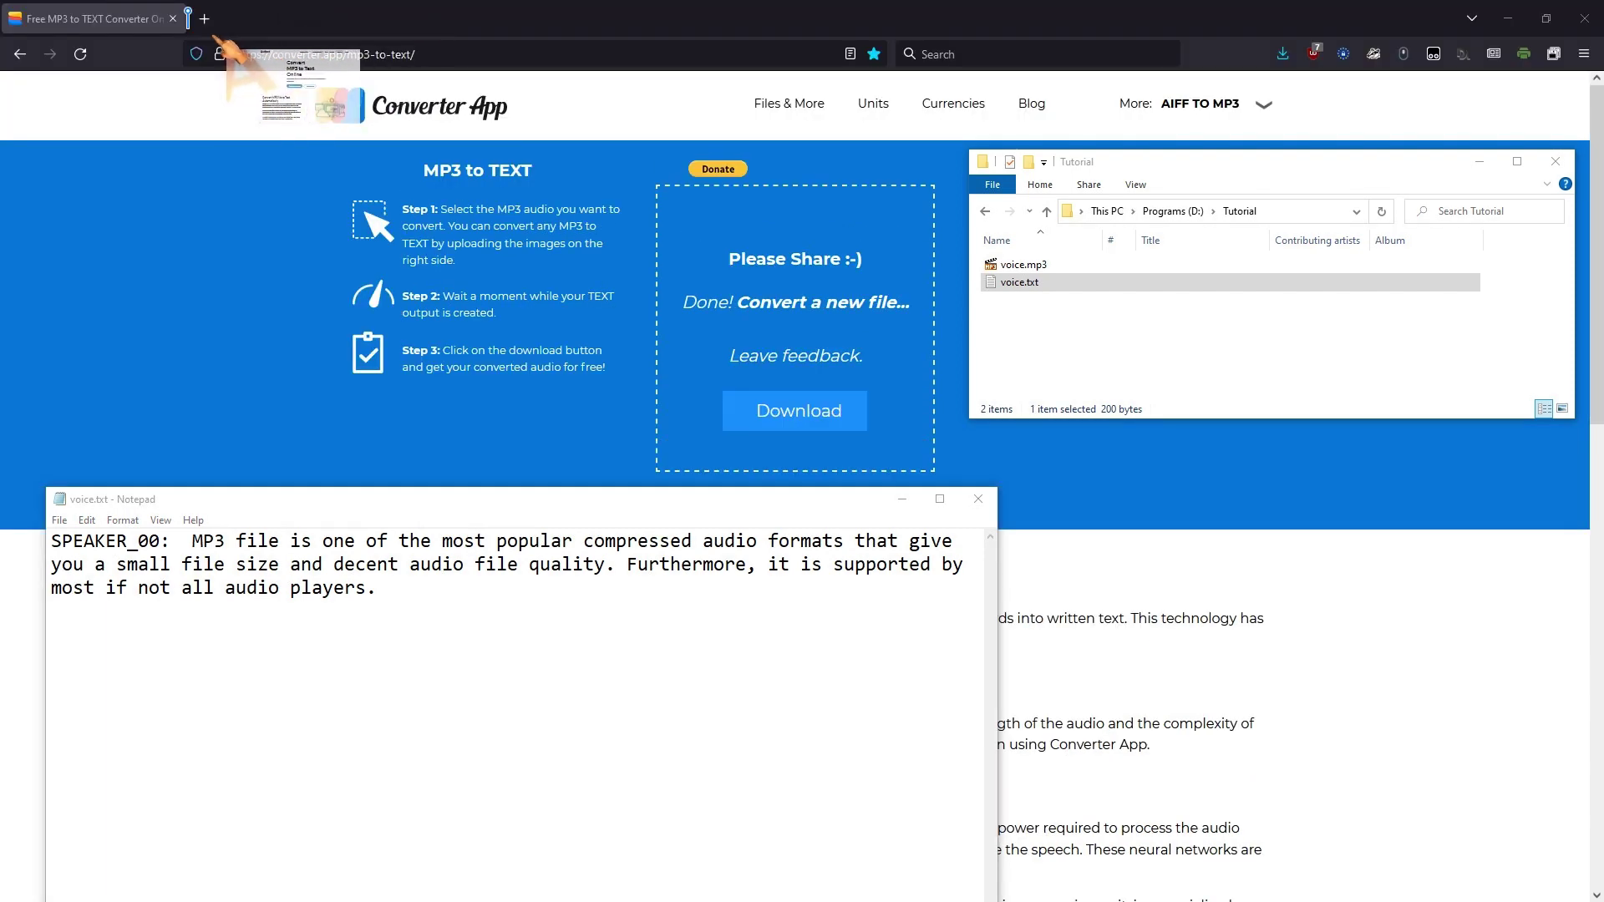
left_click(275, 14)
scroll(673, 311, "down", 3)
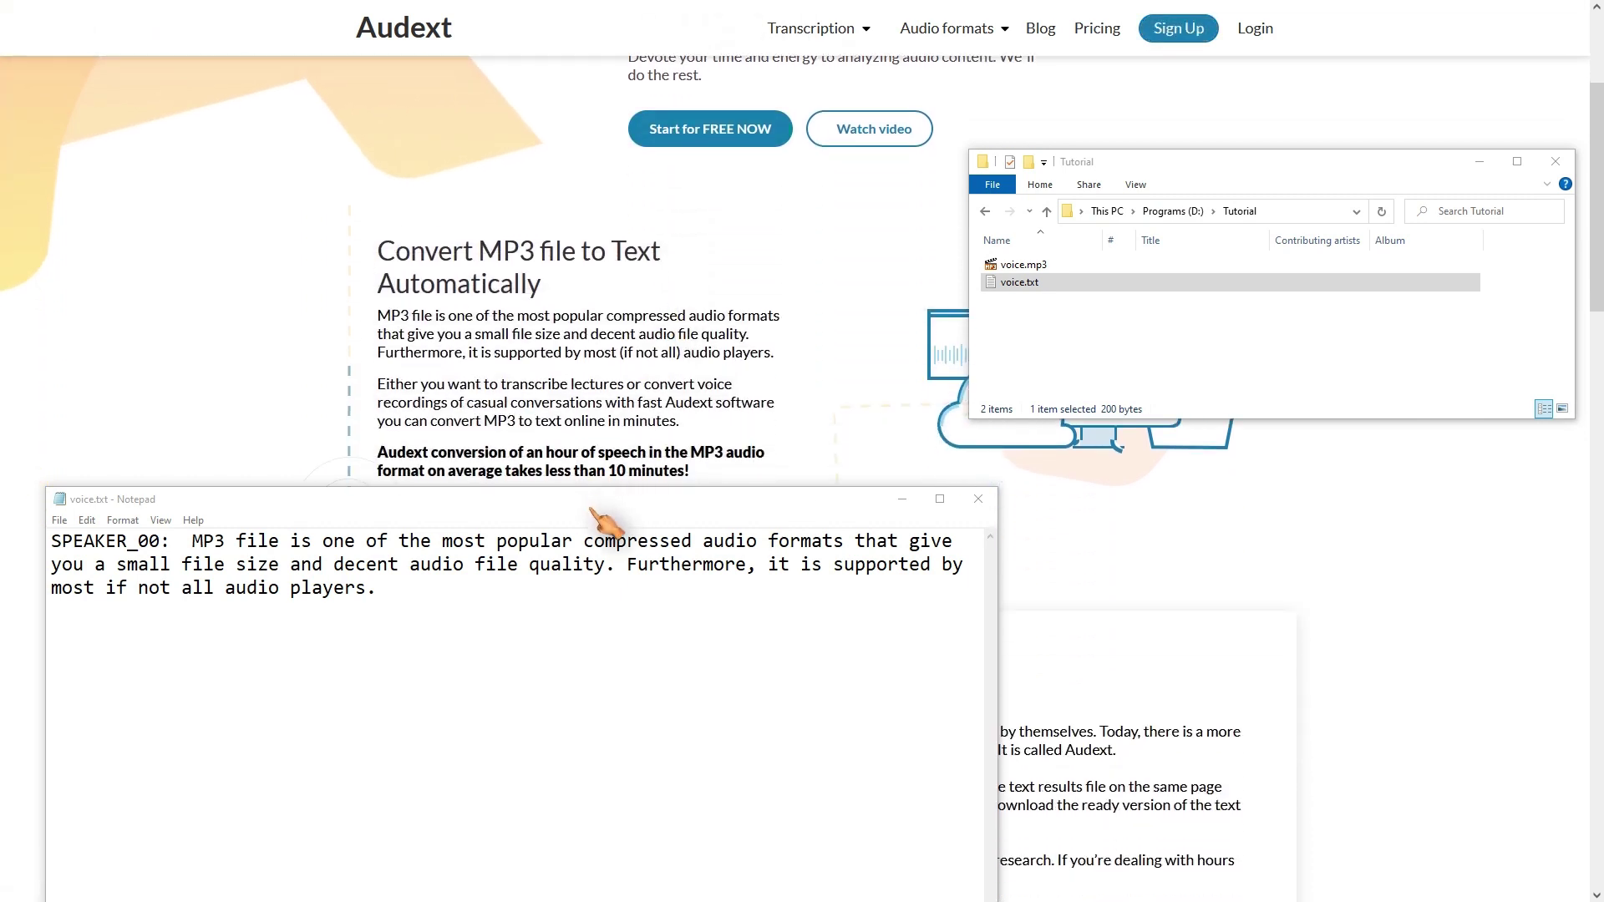
left_click(586, 674)
left_click_drag(574, 506, 852, 312)
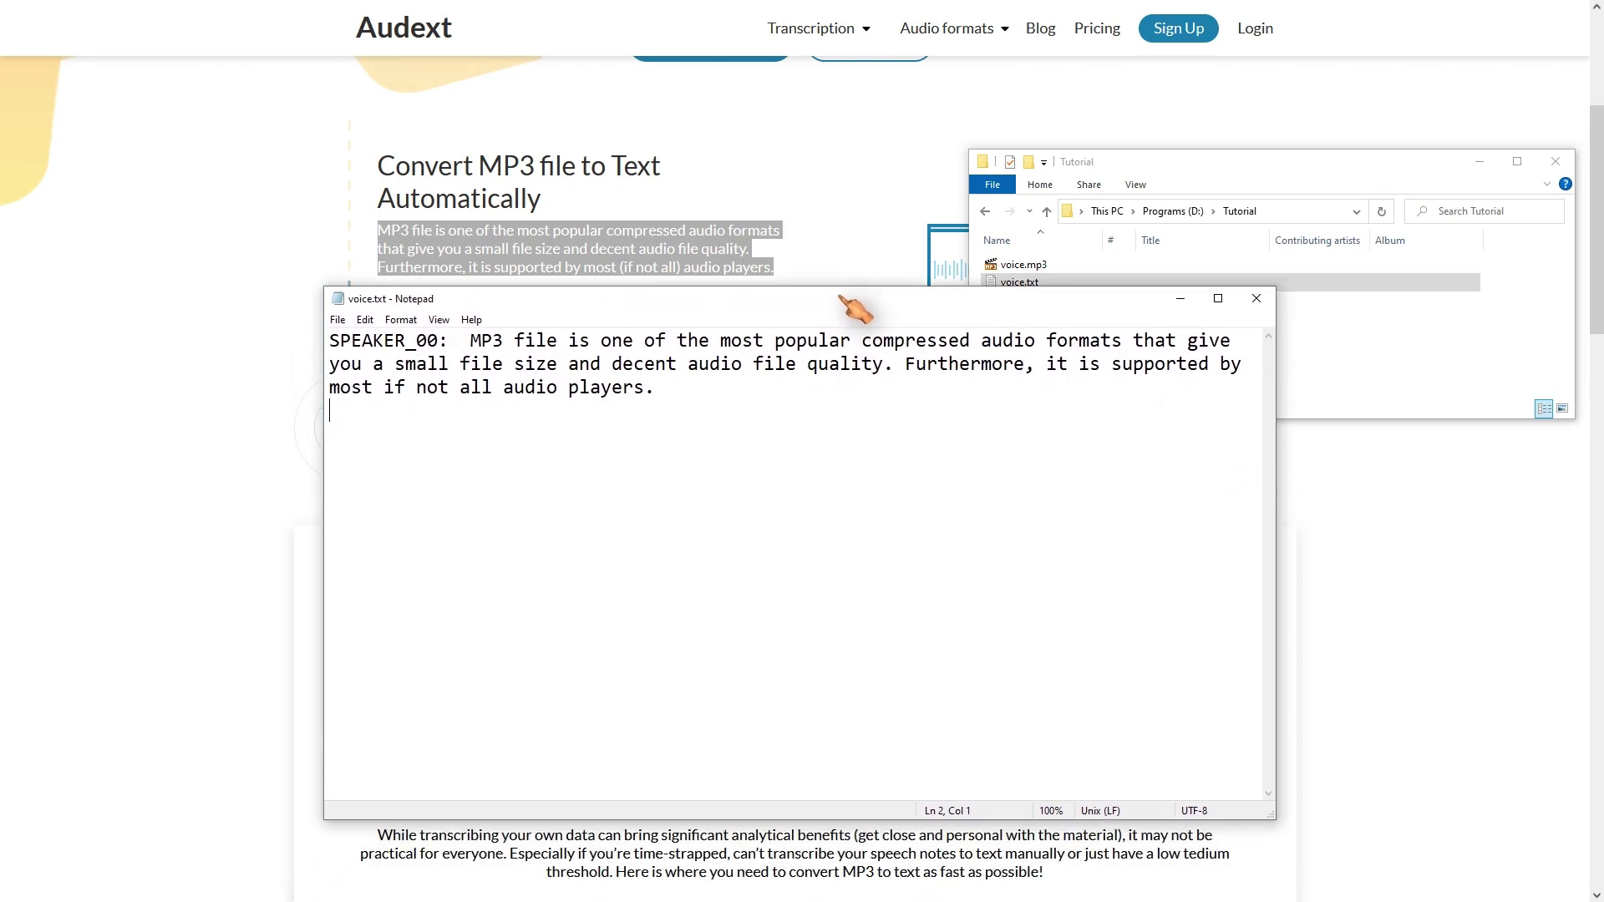